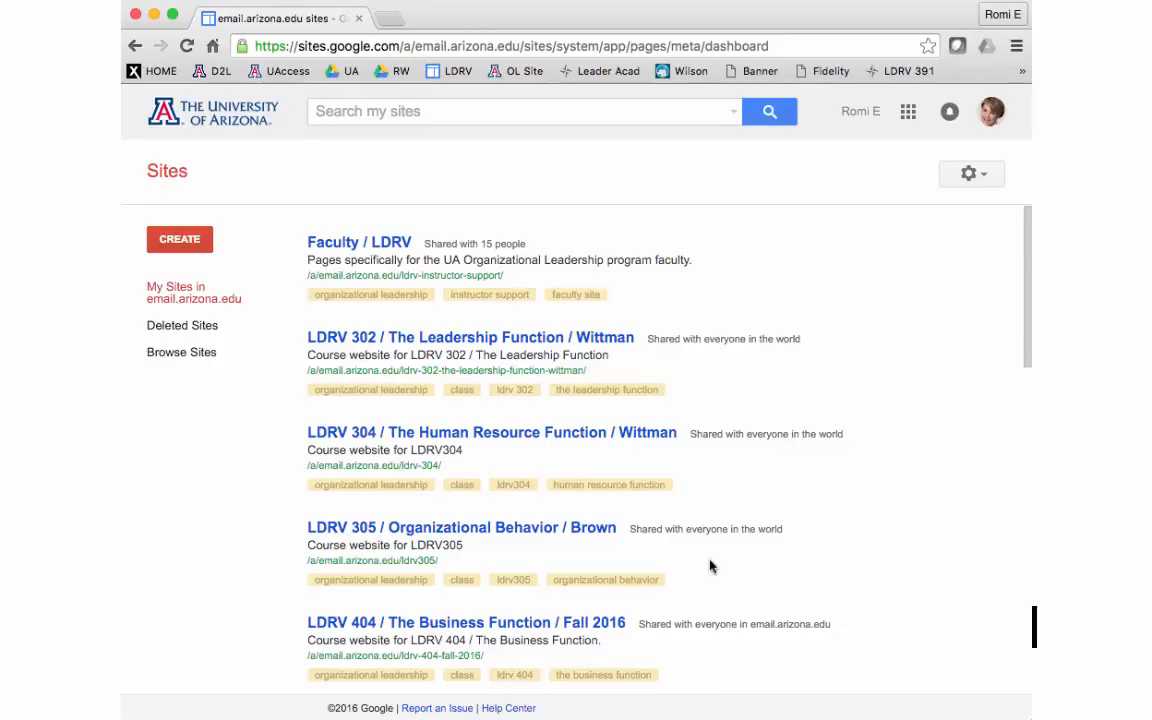
Create a new site named Google Test Site with the Ski theme.
left_click(208, 237)
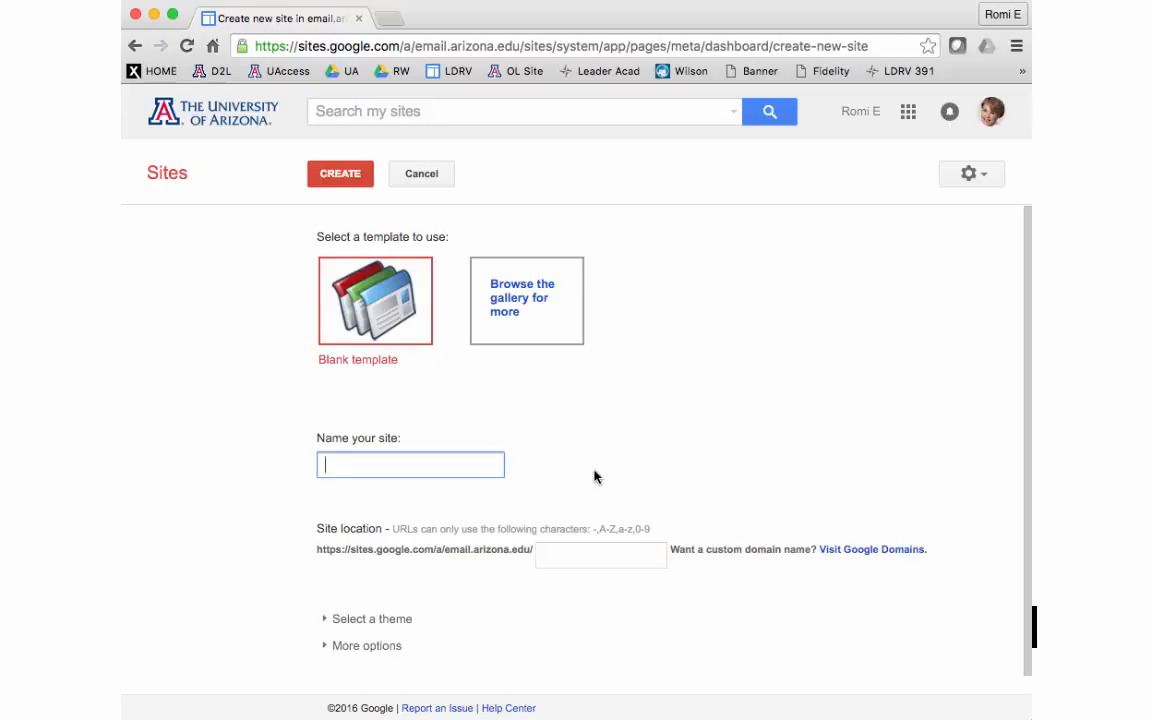
type("Google Test Site")
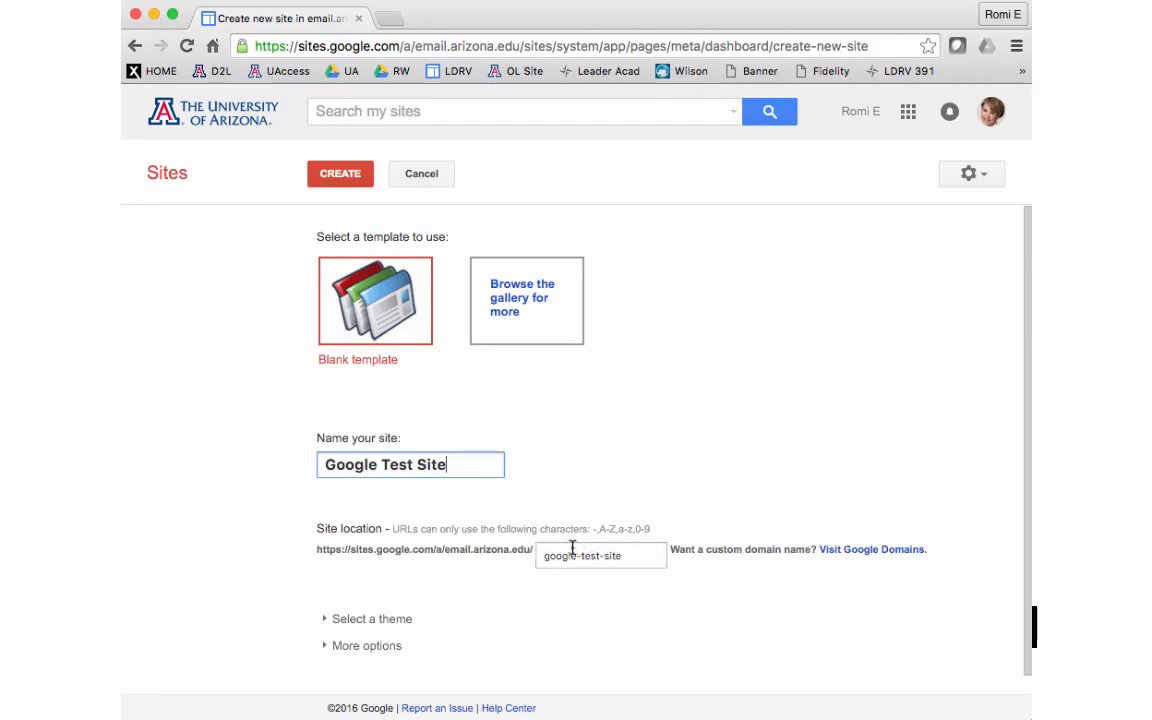
left_click(333, 620)
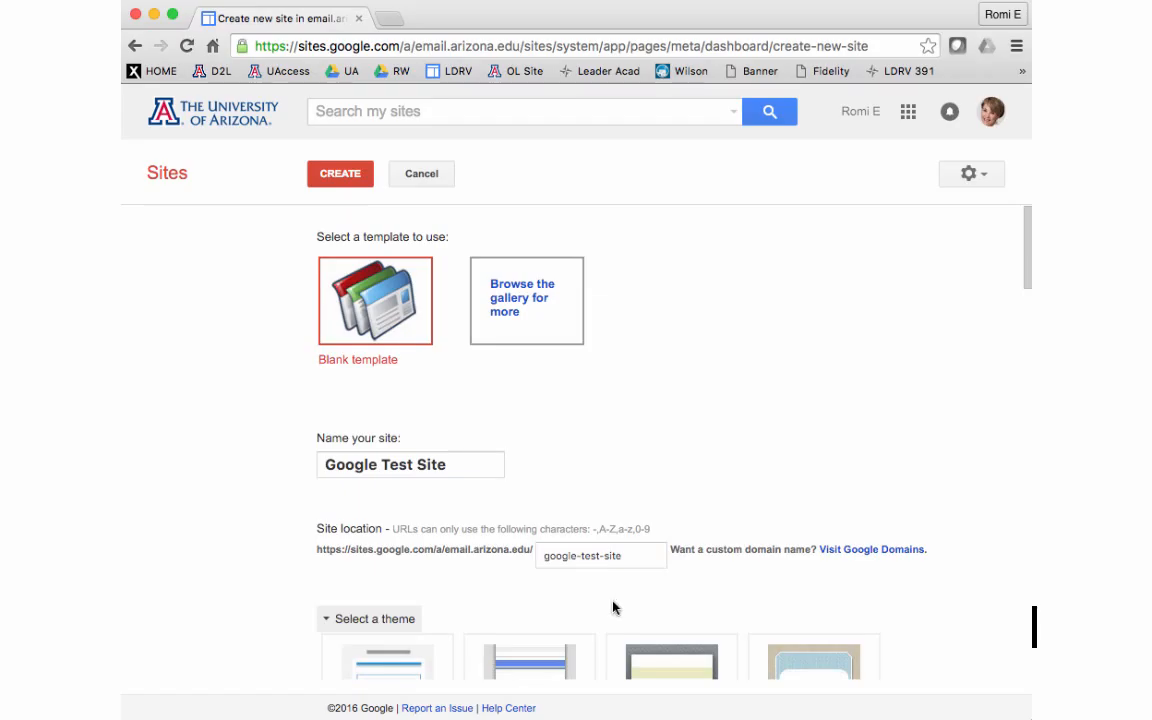
scroll(613, 607, "down", 4)
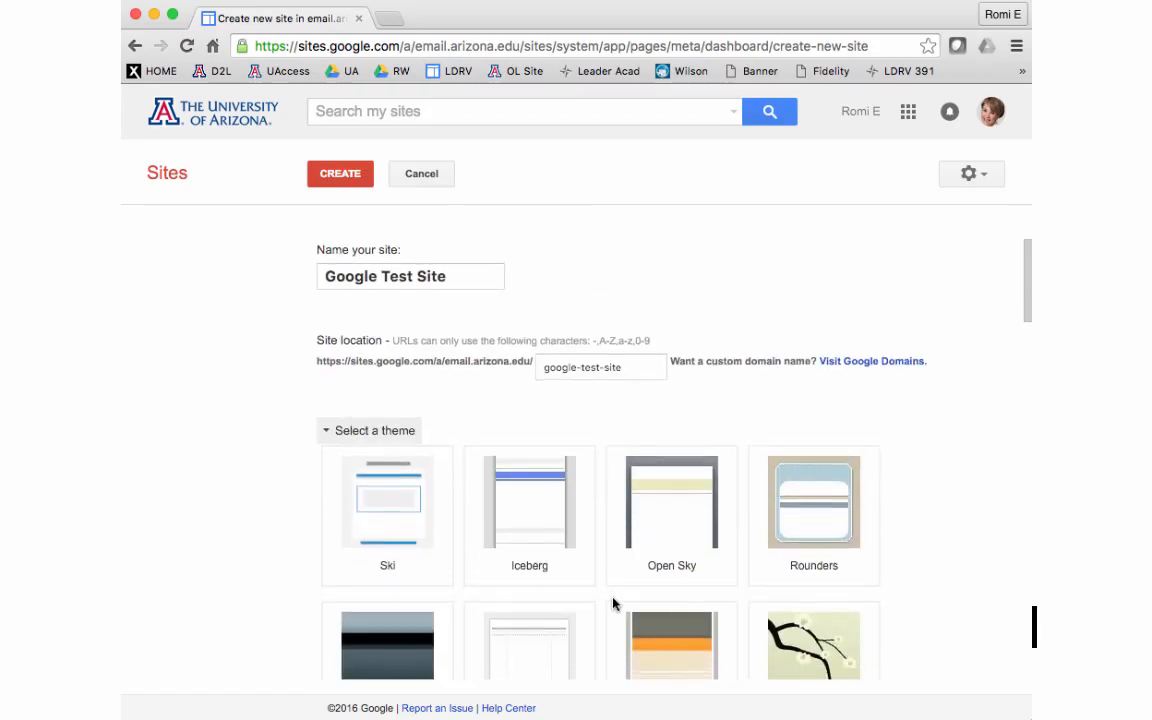
scroll(613, 603, "down", 6)
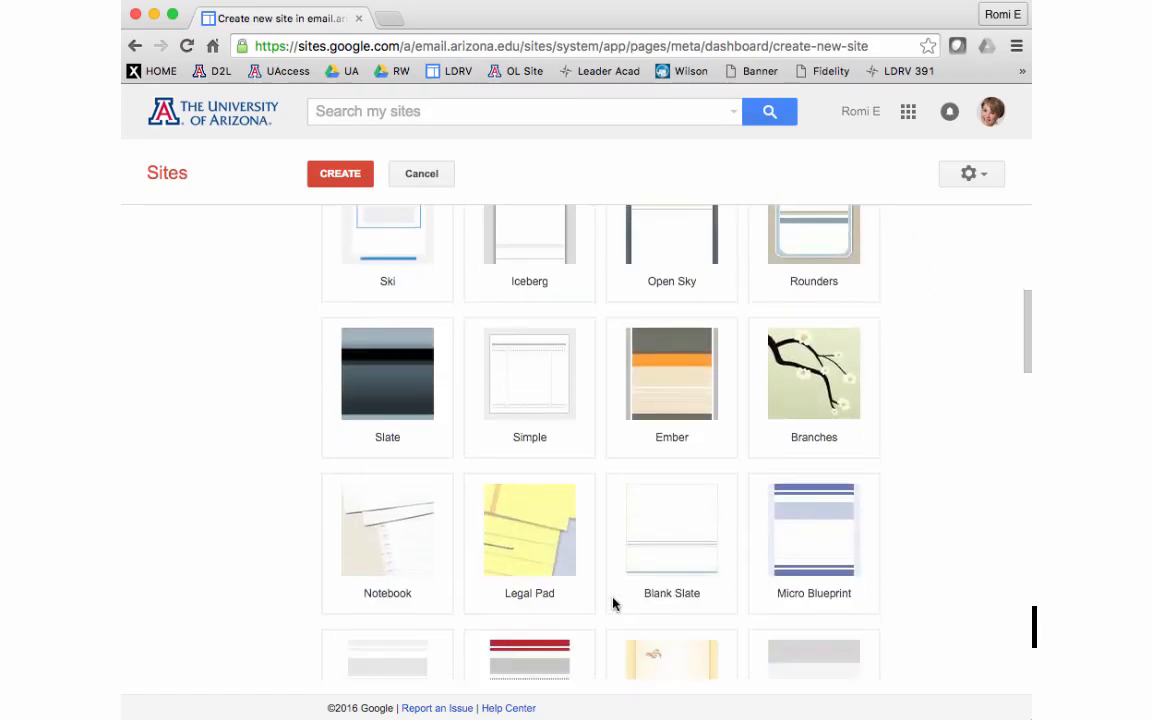
scroll(613, 602, "down", 6)
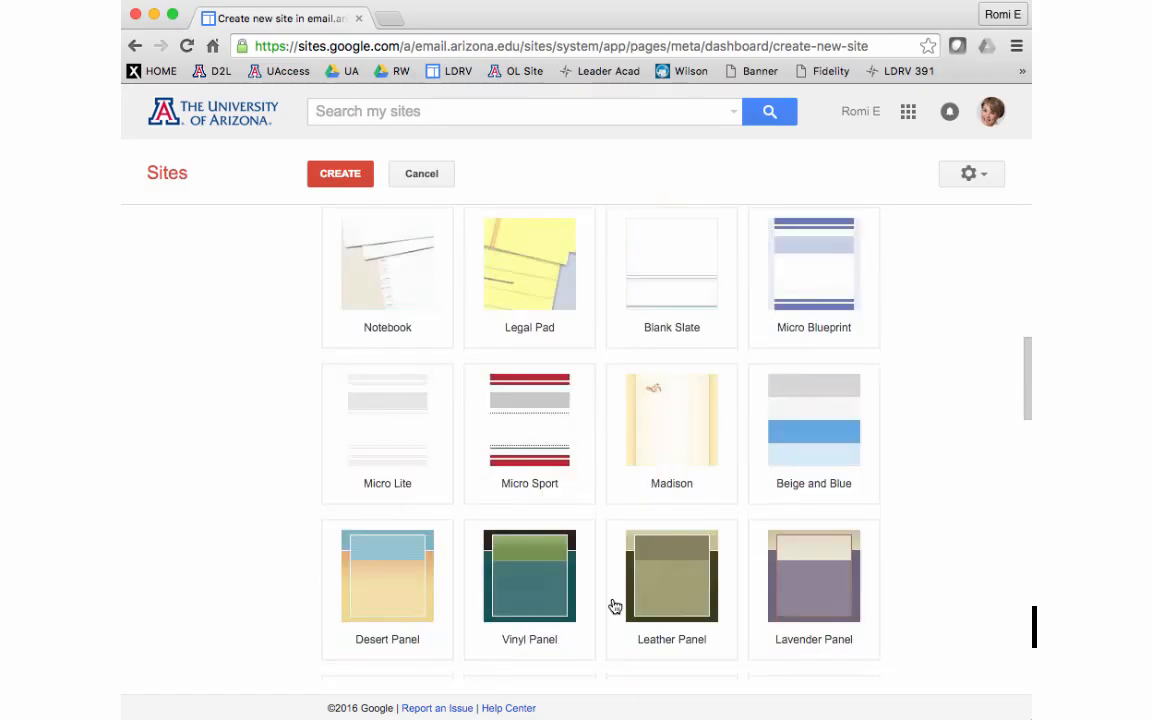
scroll(615, 607, "up", 7)
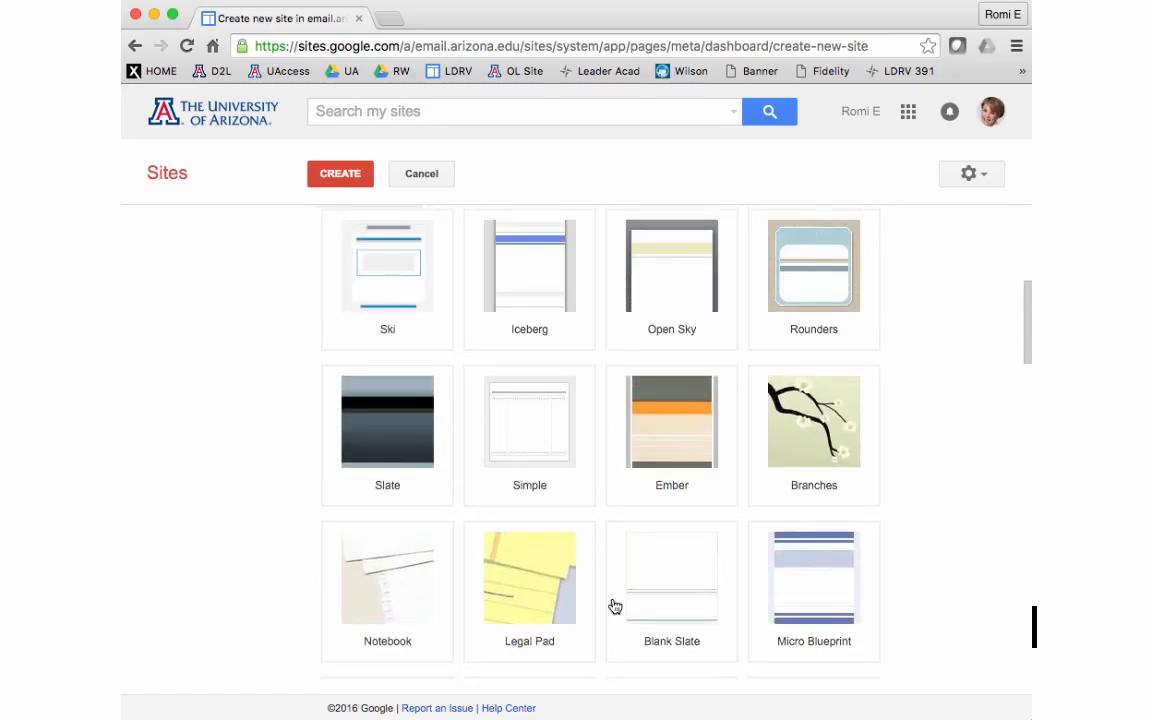
scroll(615, 607, "up", 5)
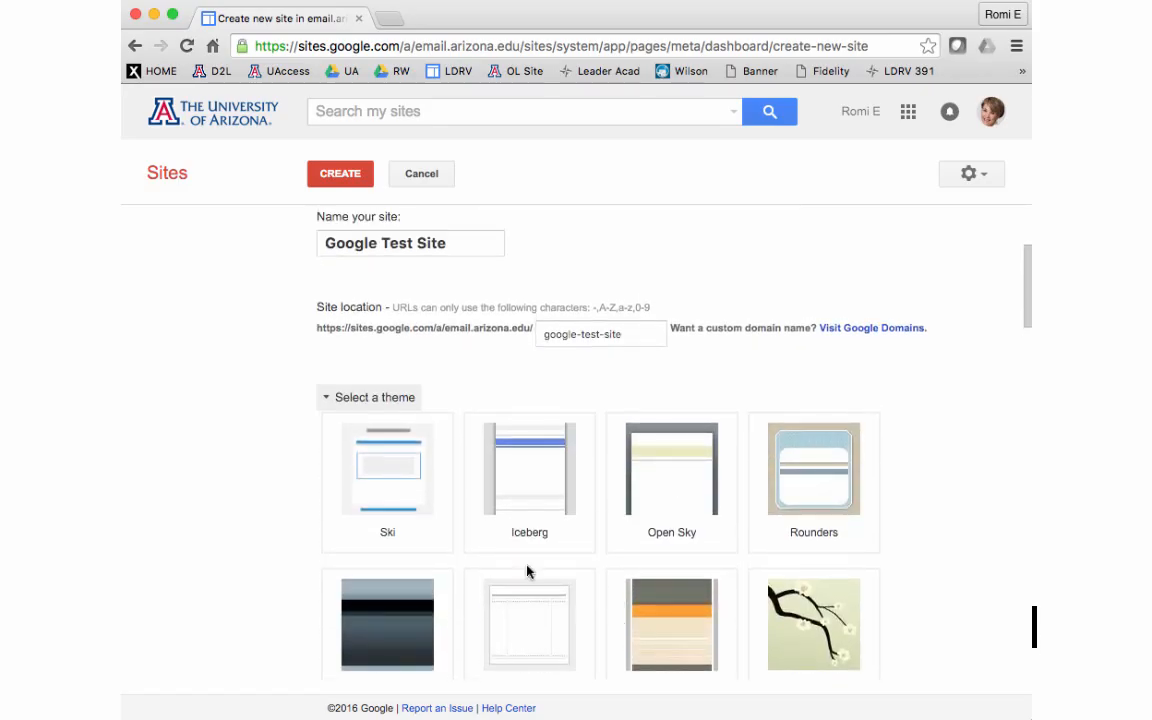
left_click(402, 481)
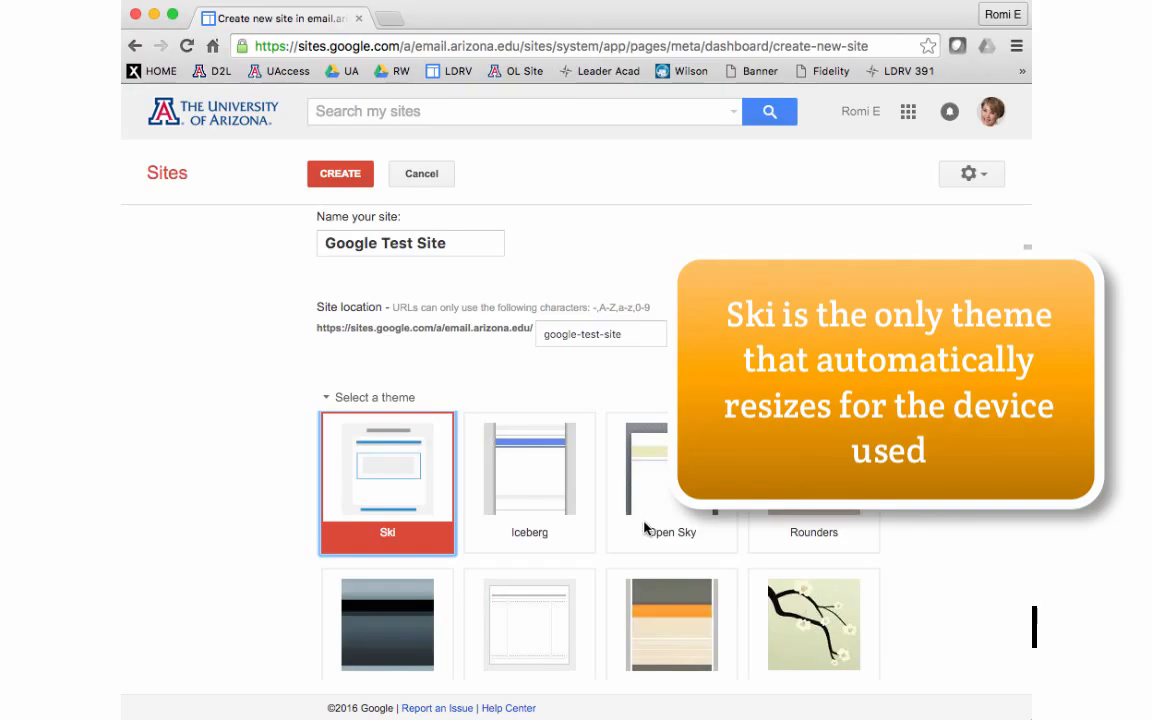
scroll(644, 528, "up", 2)
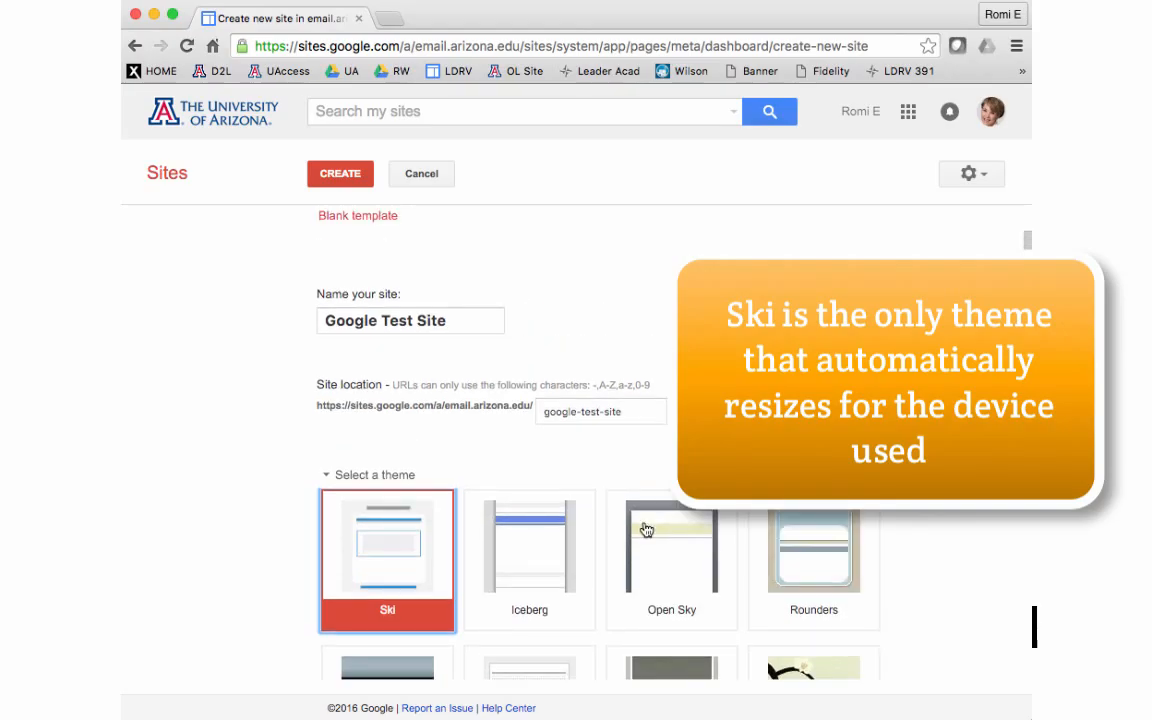
left_click(340, 176)
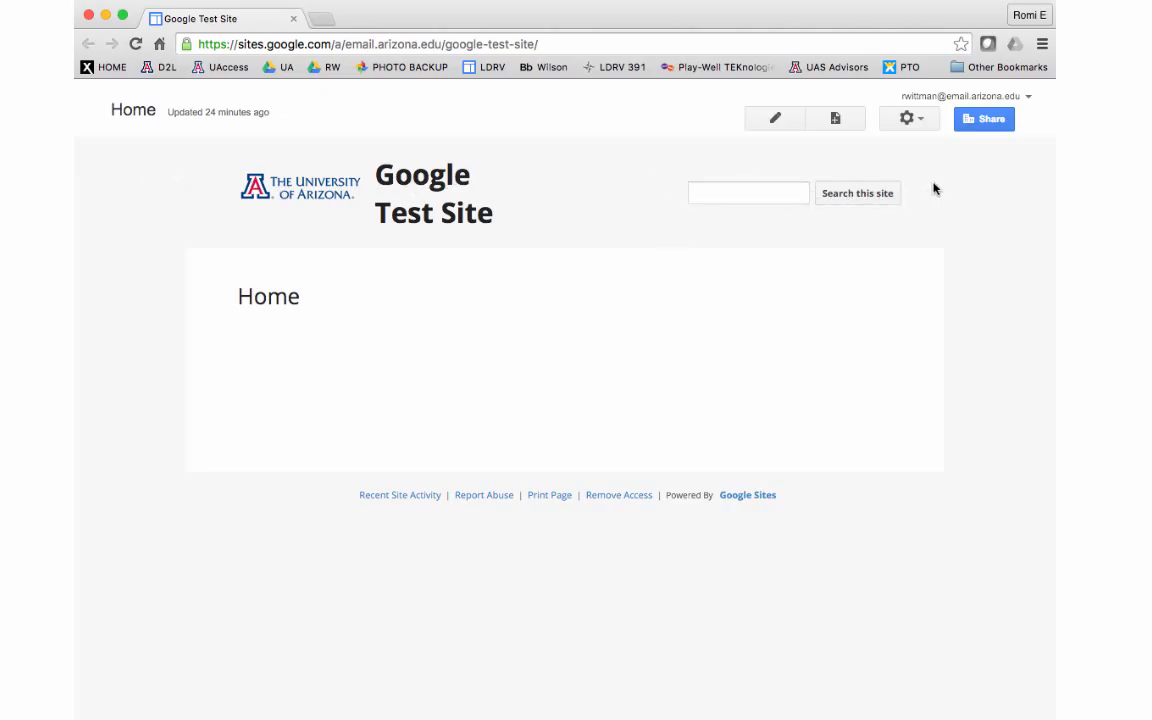
Open the site layout for editing and switch the header off and on again.
left_click(918, 119)
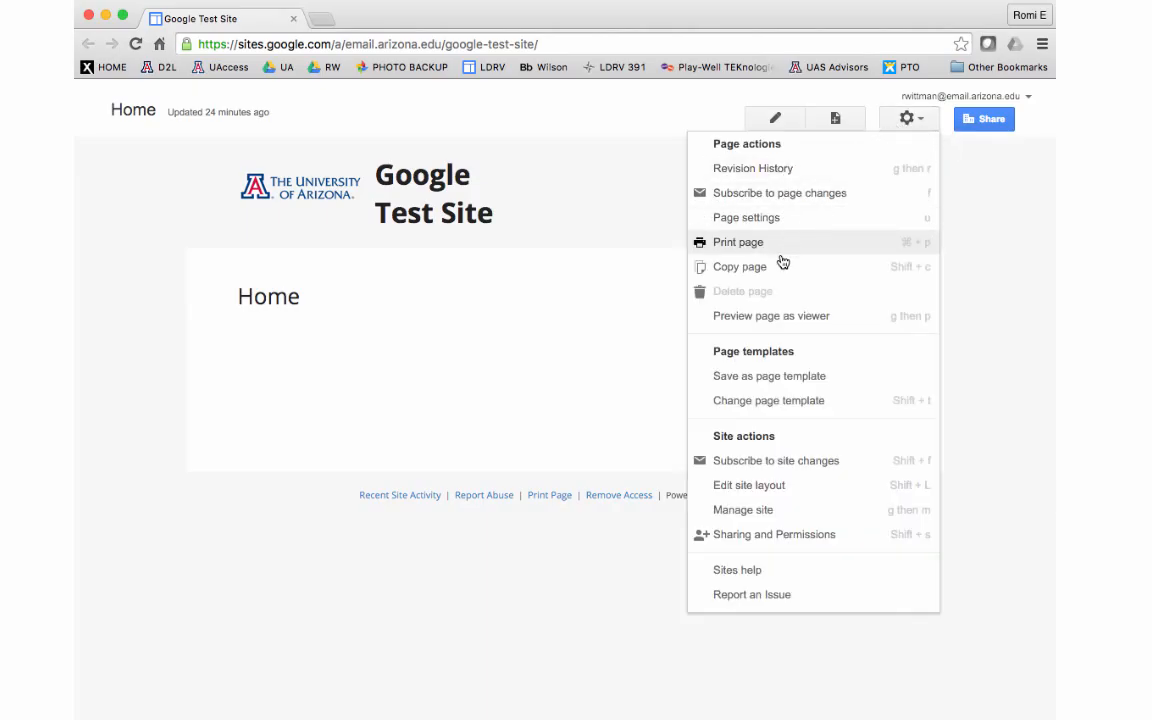
left_click(807, 496)
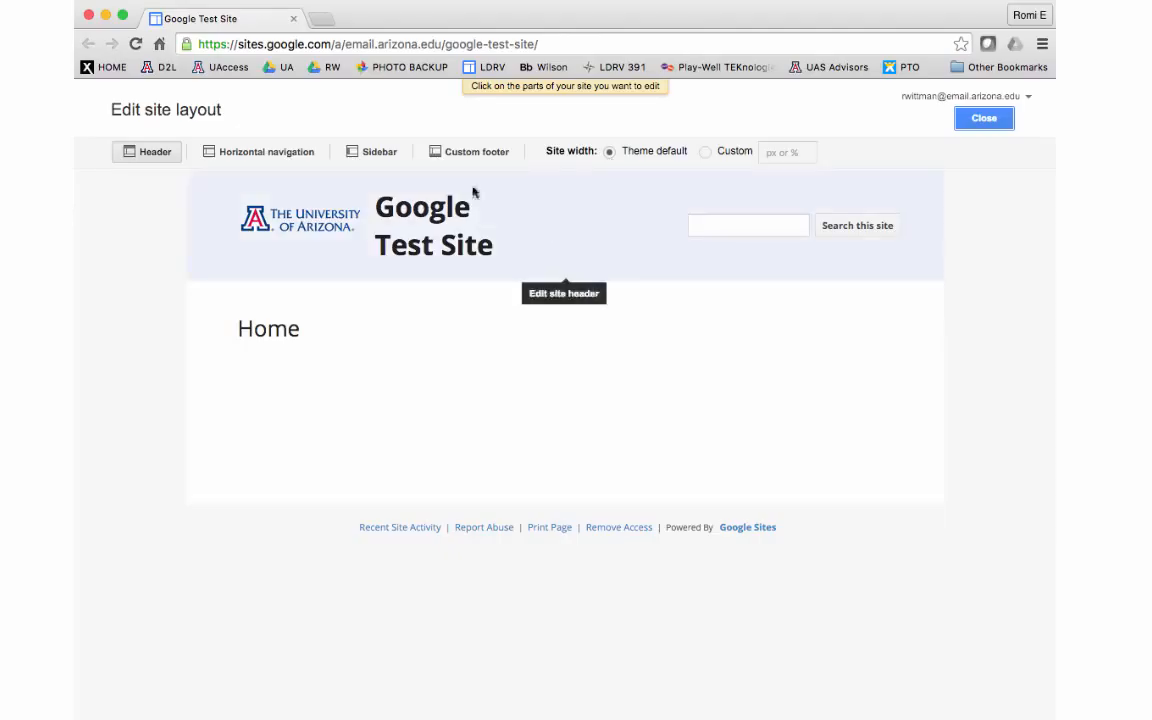
left_click(129, 157)
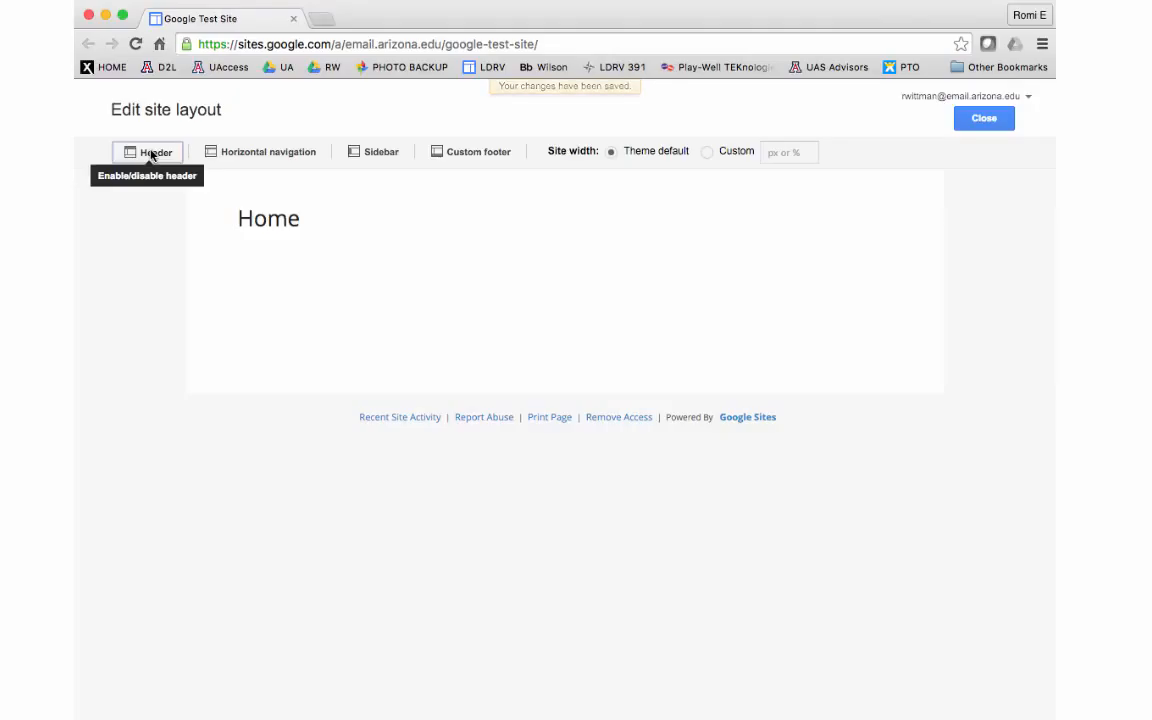
left_click(152, 155)
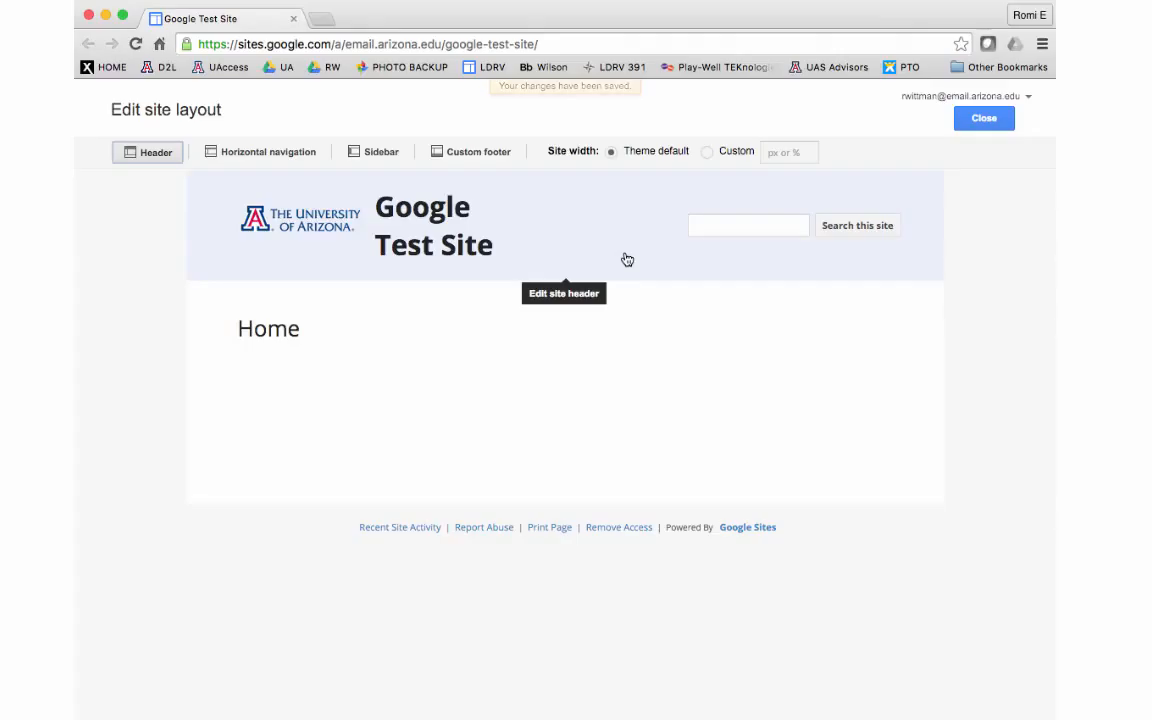
Replace the site header's logo with the custom image sample-icon.png from the Desktop.
left_click(320, 247)
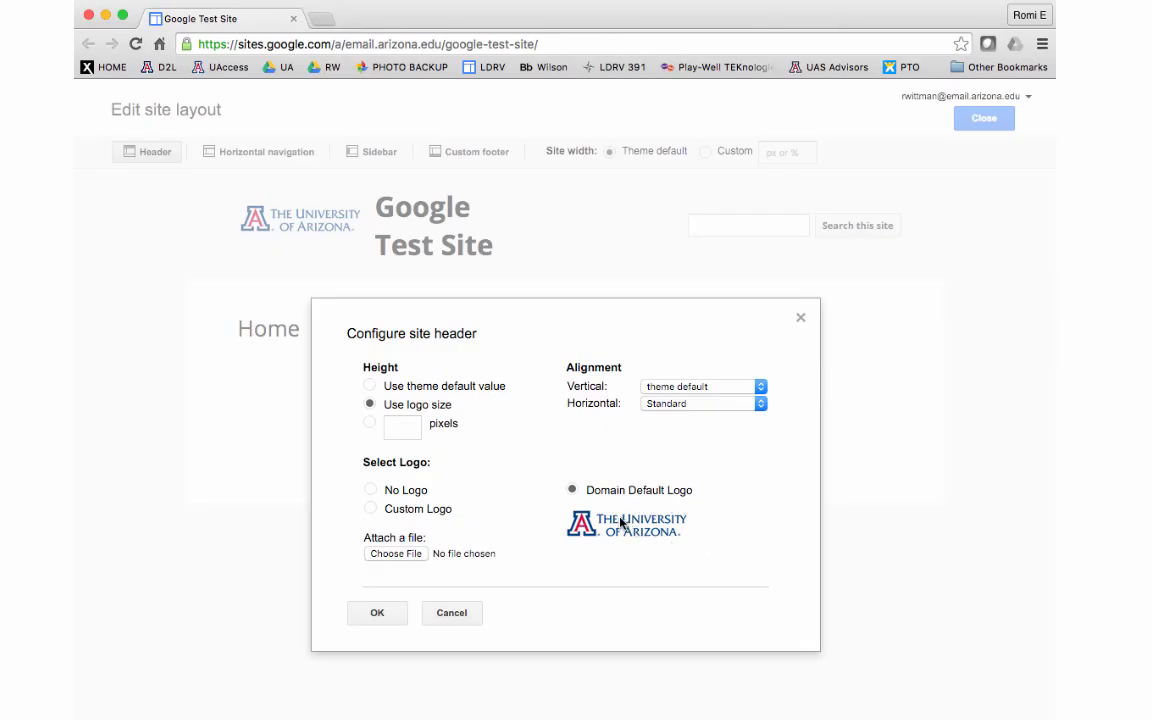
left_click(371, 512)
left_click(395, 554)
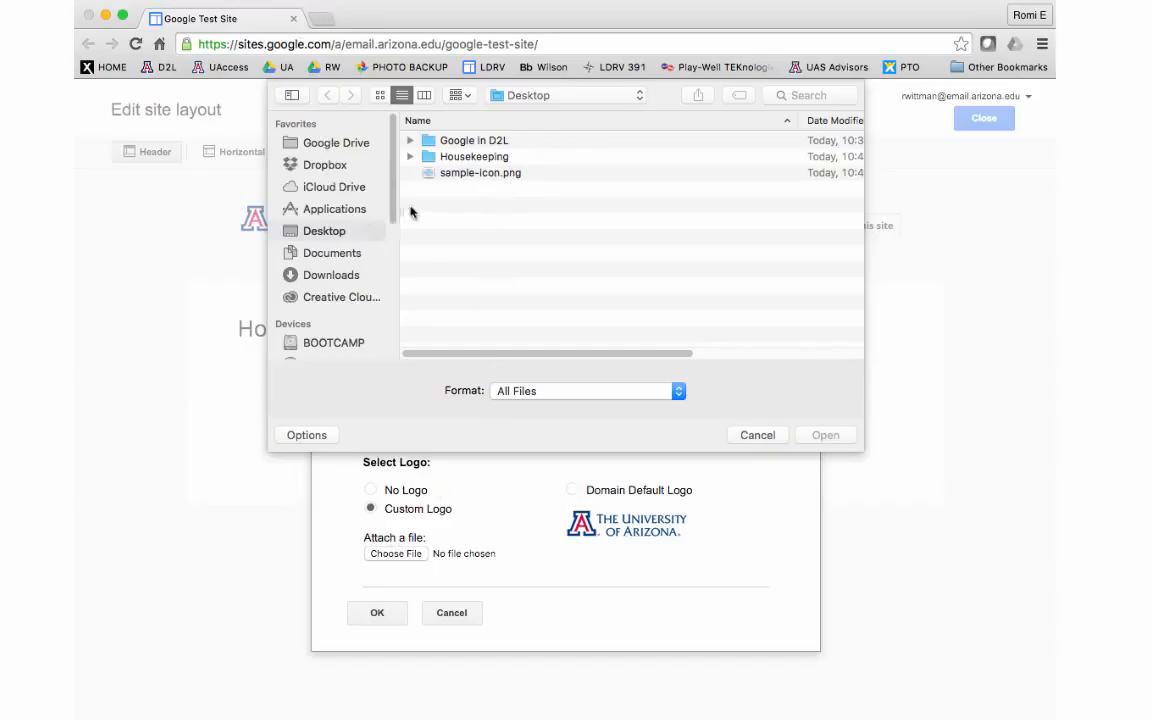
left_click(456, 176)
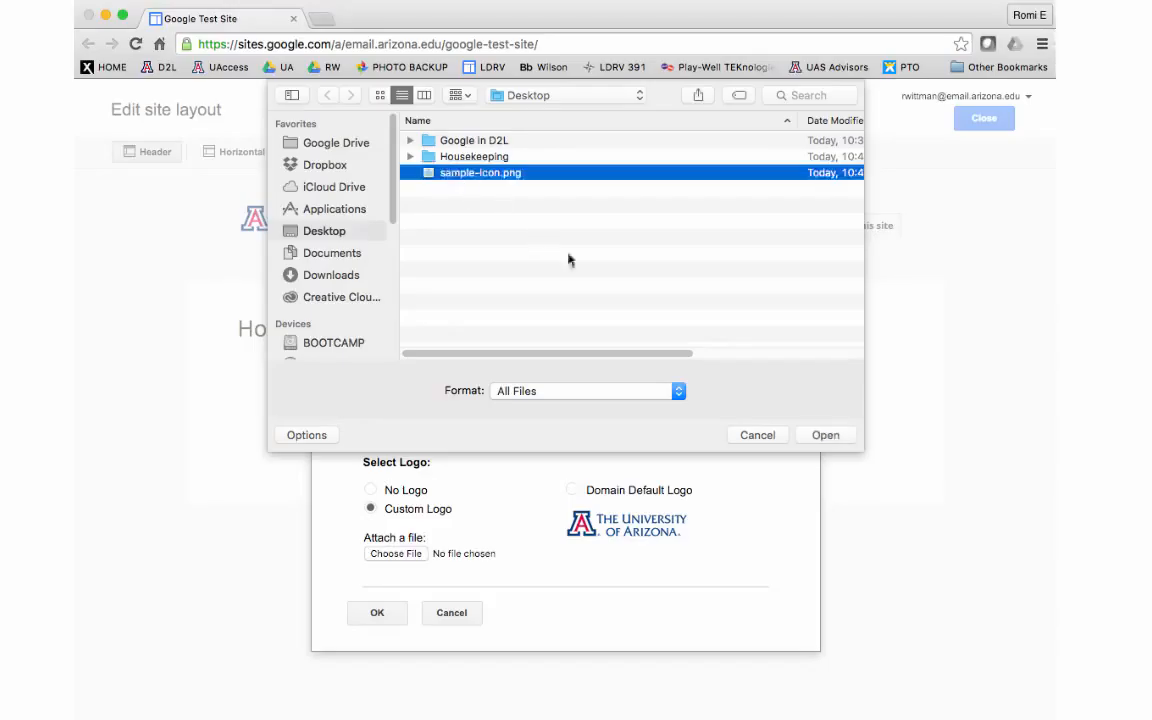
left_click(825, 436)
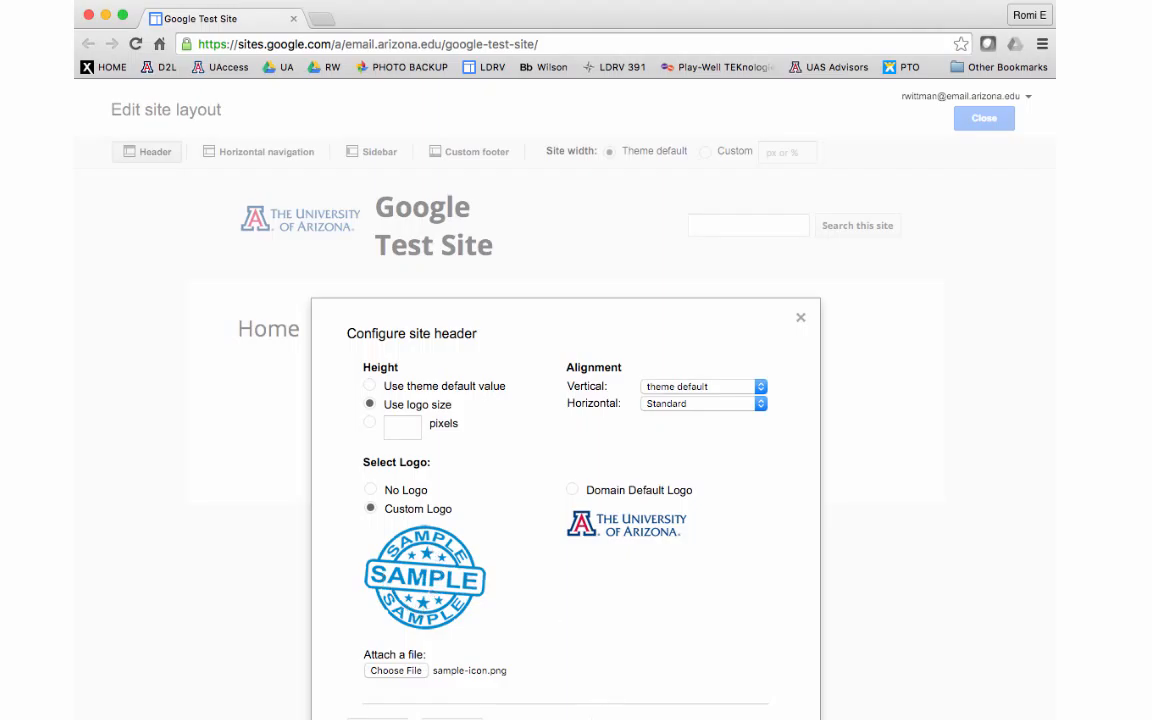
left_click(379, 715)
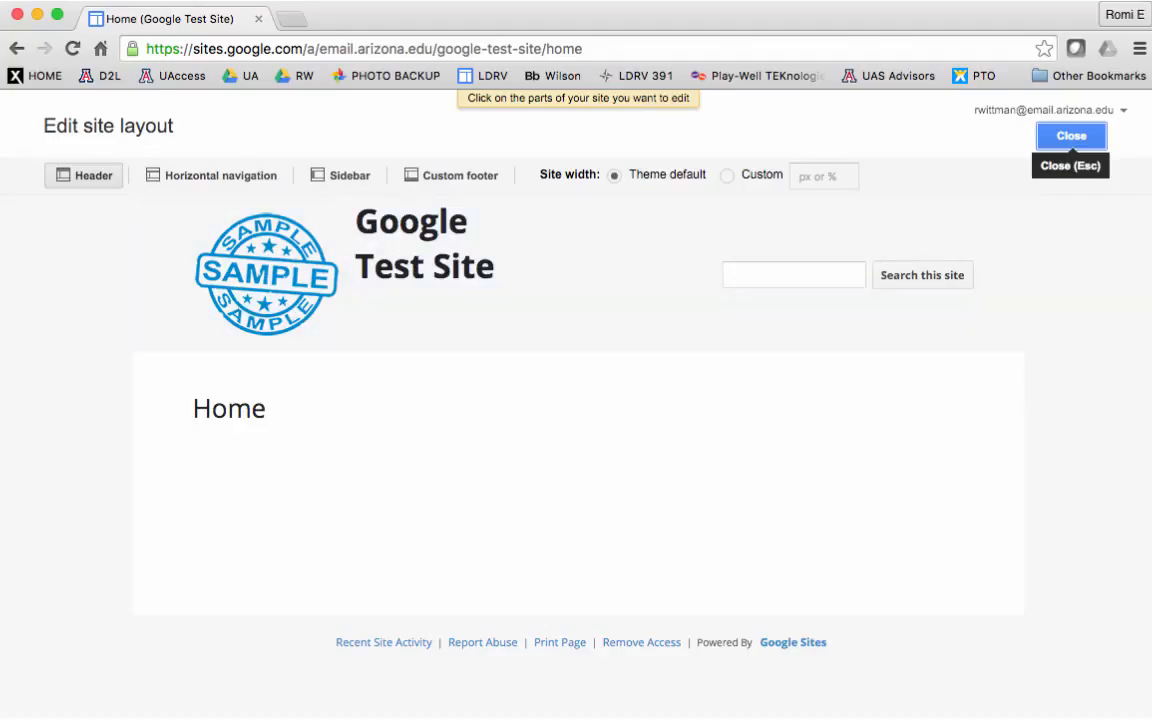
Try horizontal navigation in the site layout, enable the sidebar, and remove the horizontal navigation.
left_click(240, 176)
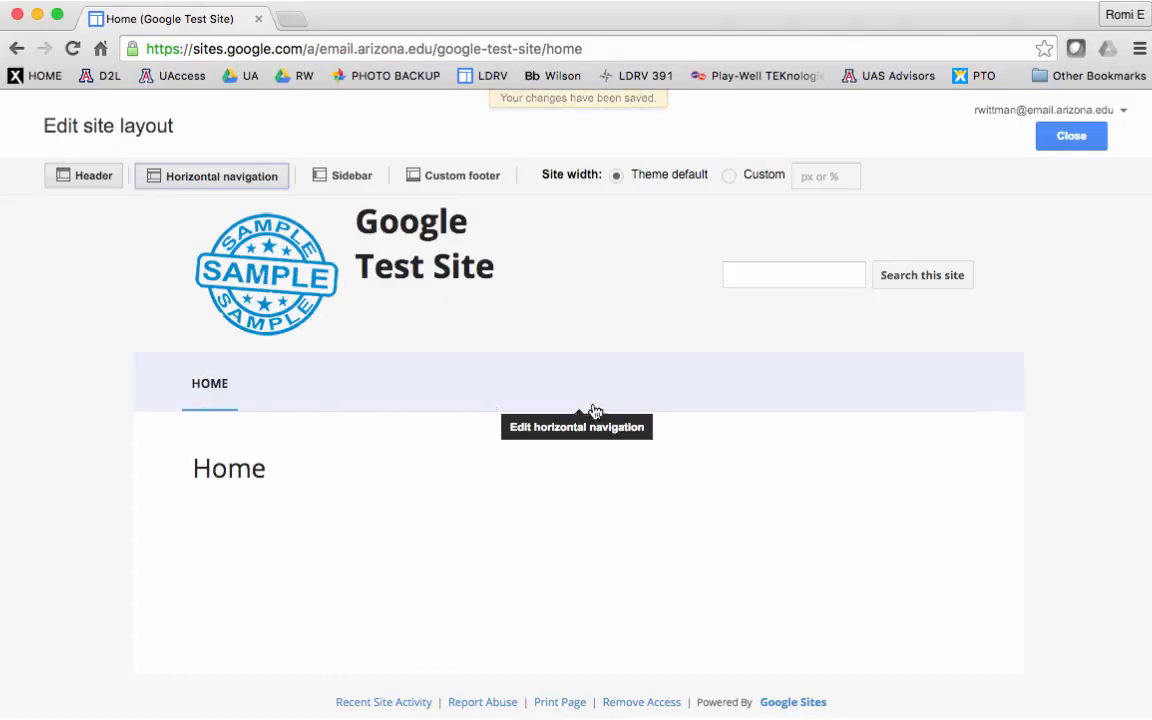
left_click(336, 180)
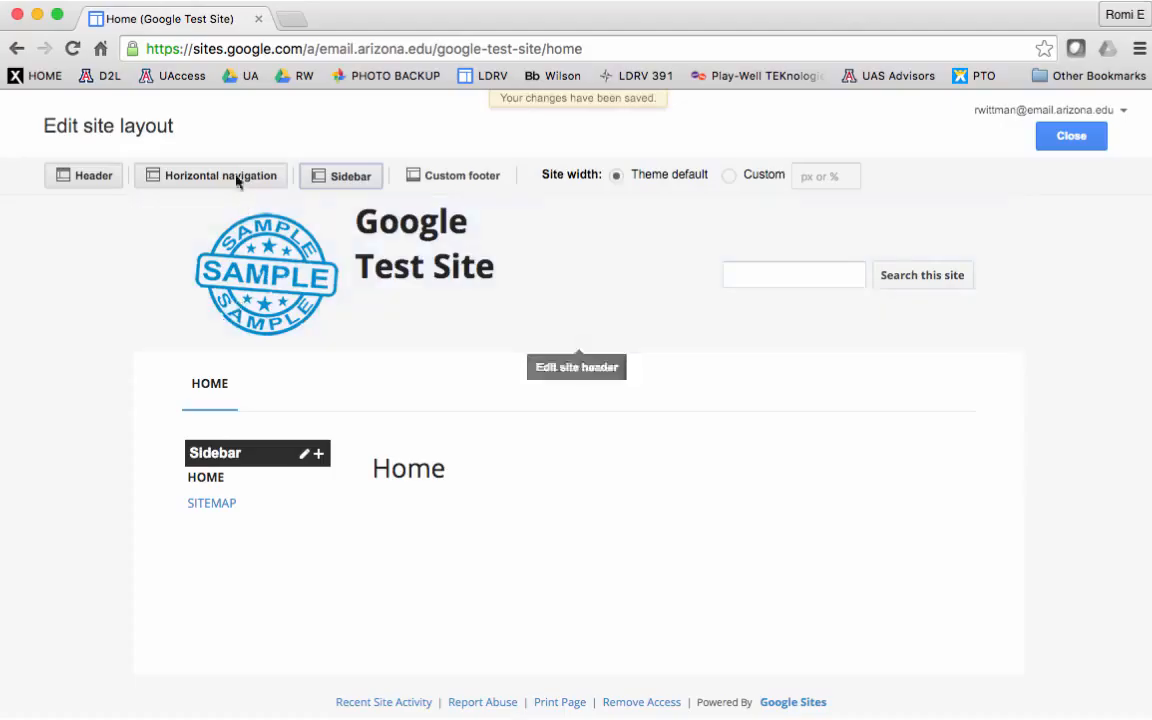
left_click(180, 177)
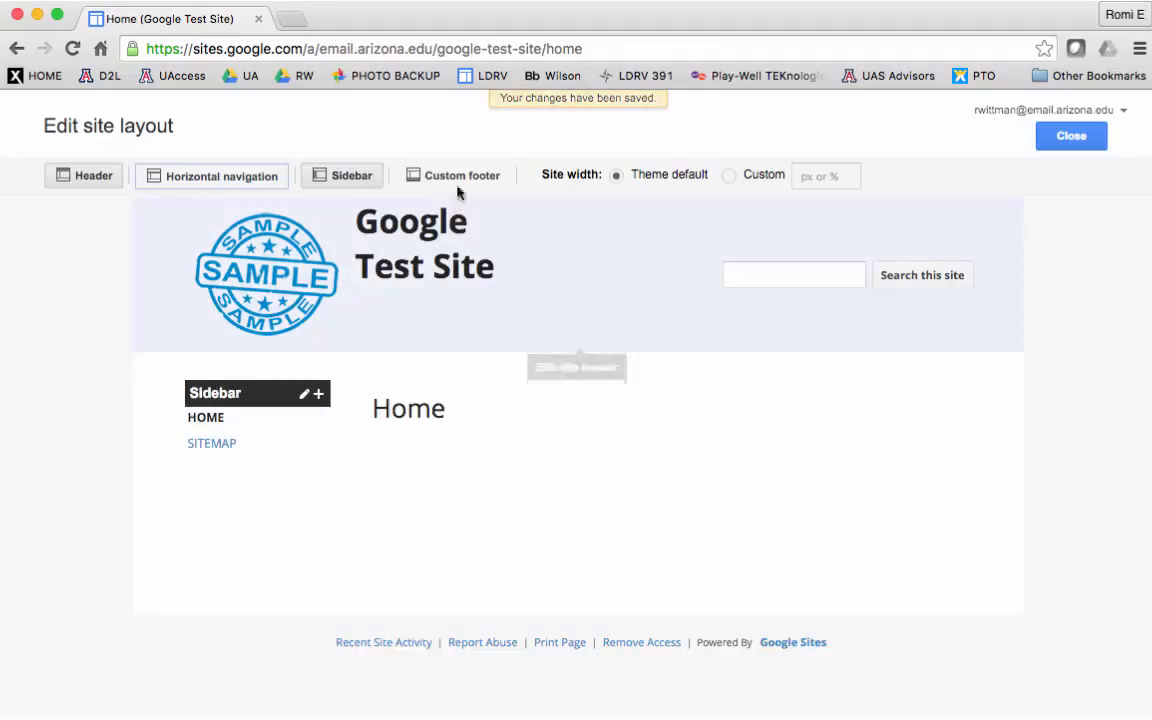
Add a custom footer reading 'This is a website created by' plus the author's full name, and close the layout editor.
left_click(490, 185)
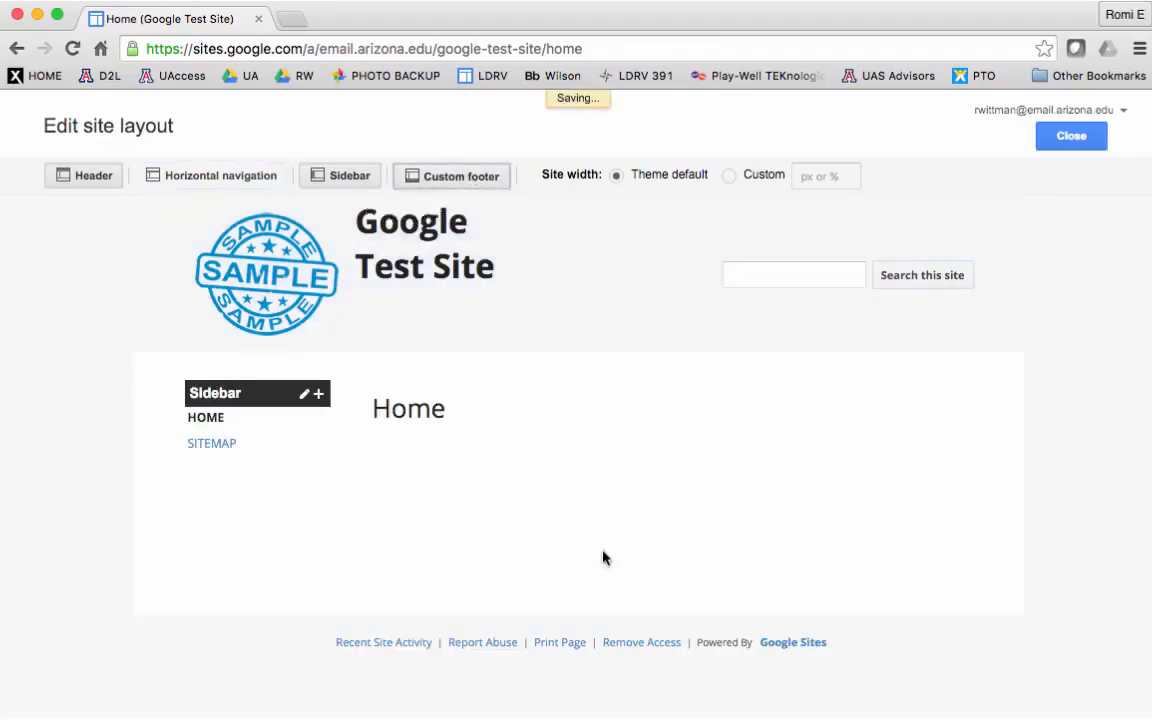
left_click(285, 648)
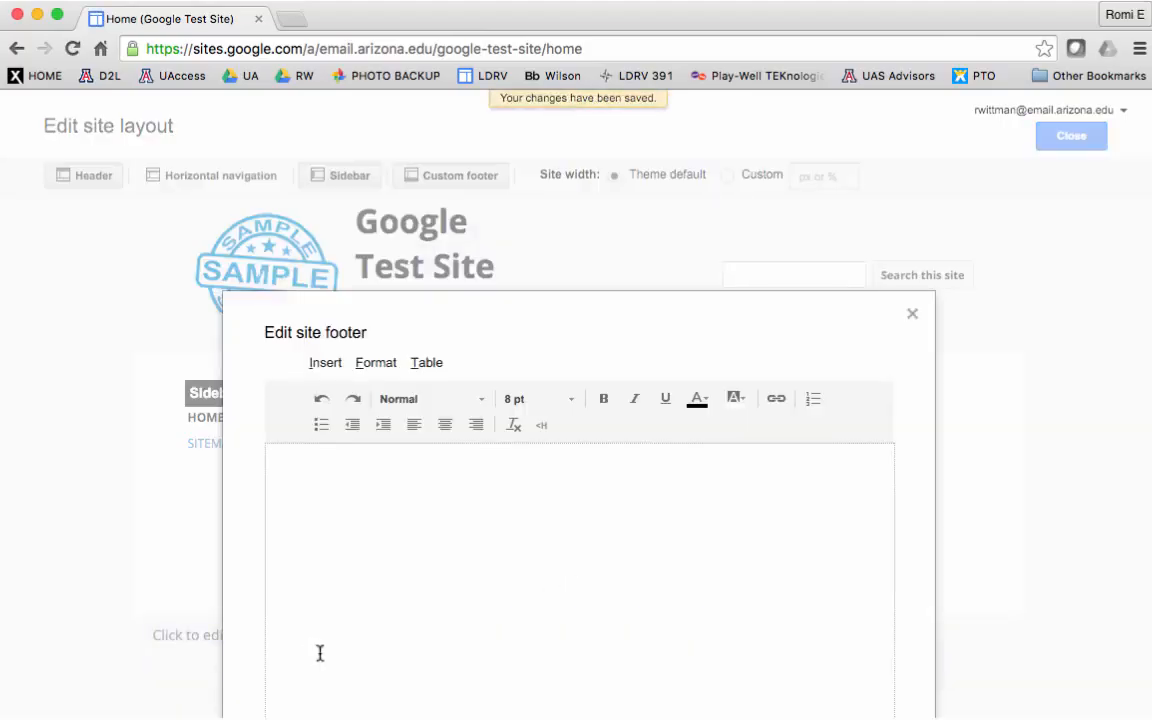
left_click(322, 477)
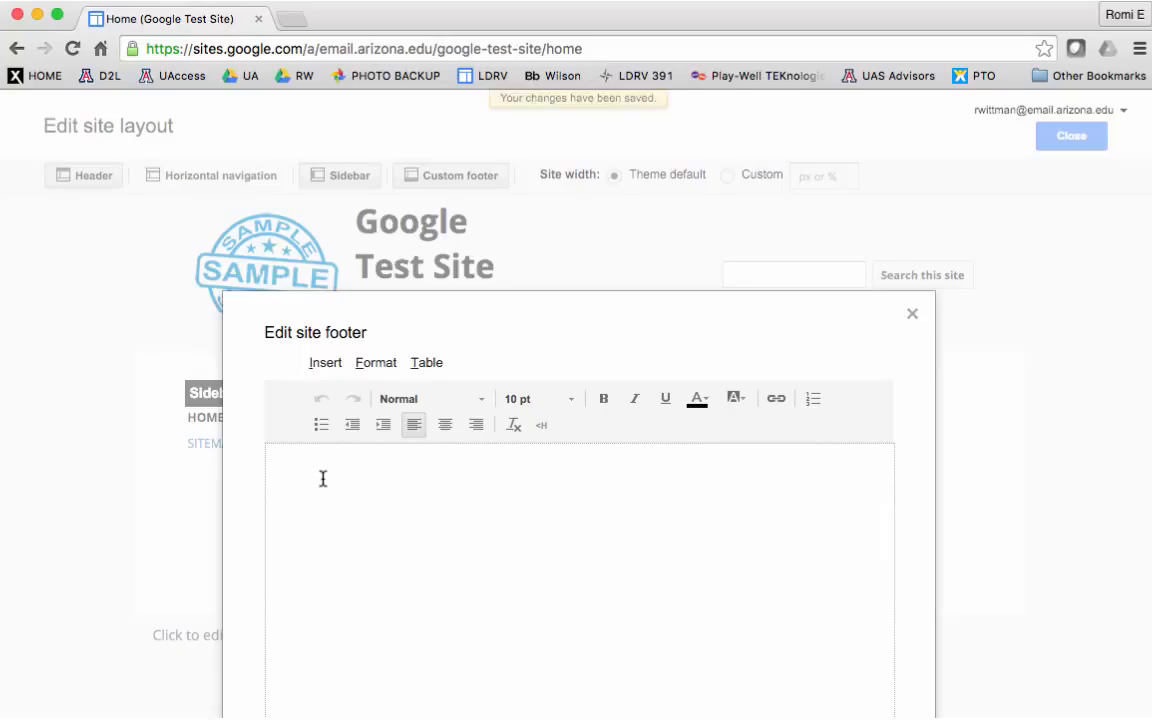
type("This is a")
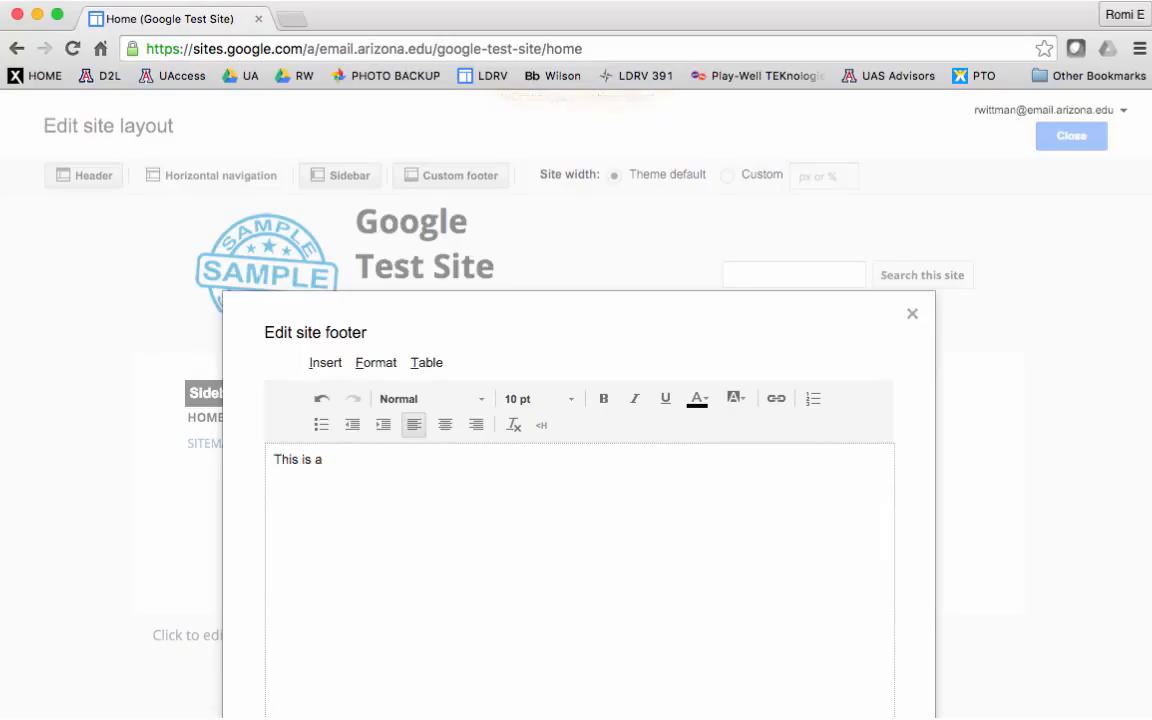
type(" website")
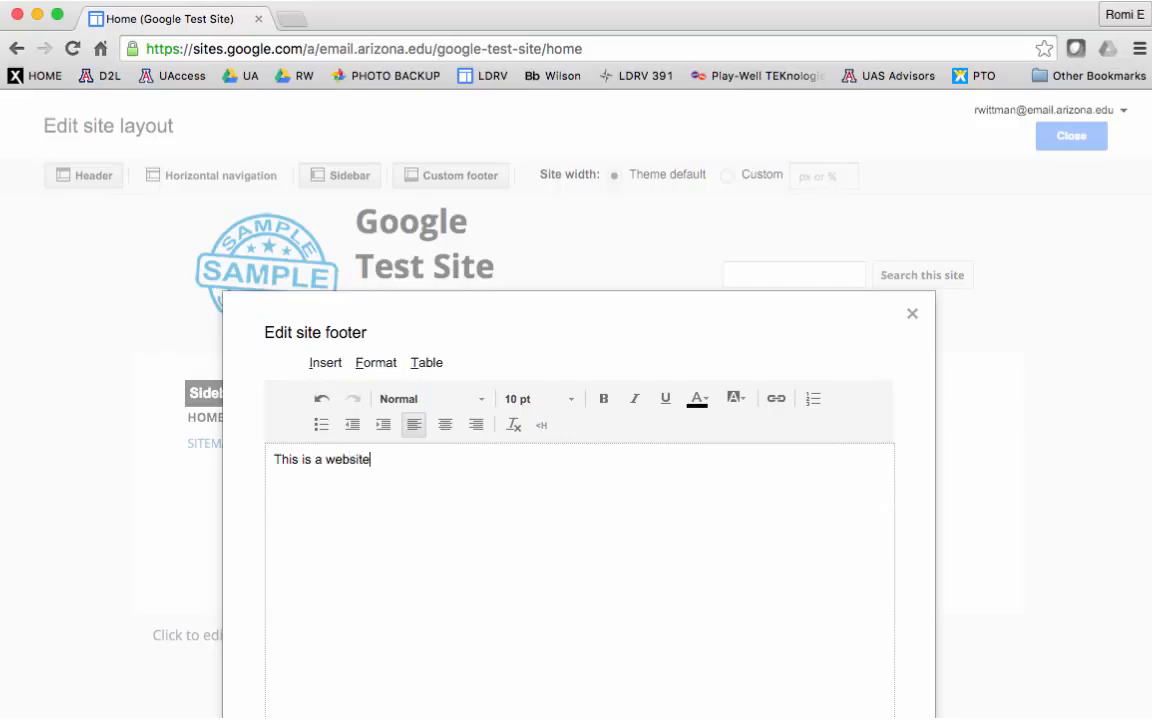
type(" created by Romi Carr")
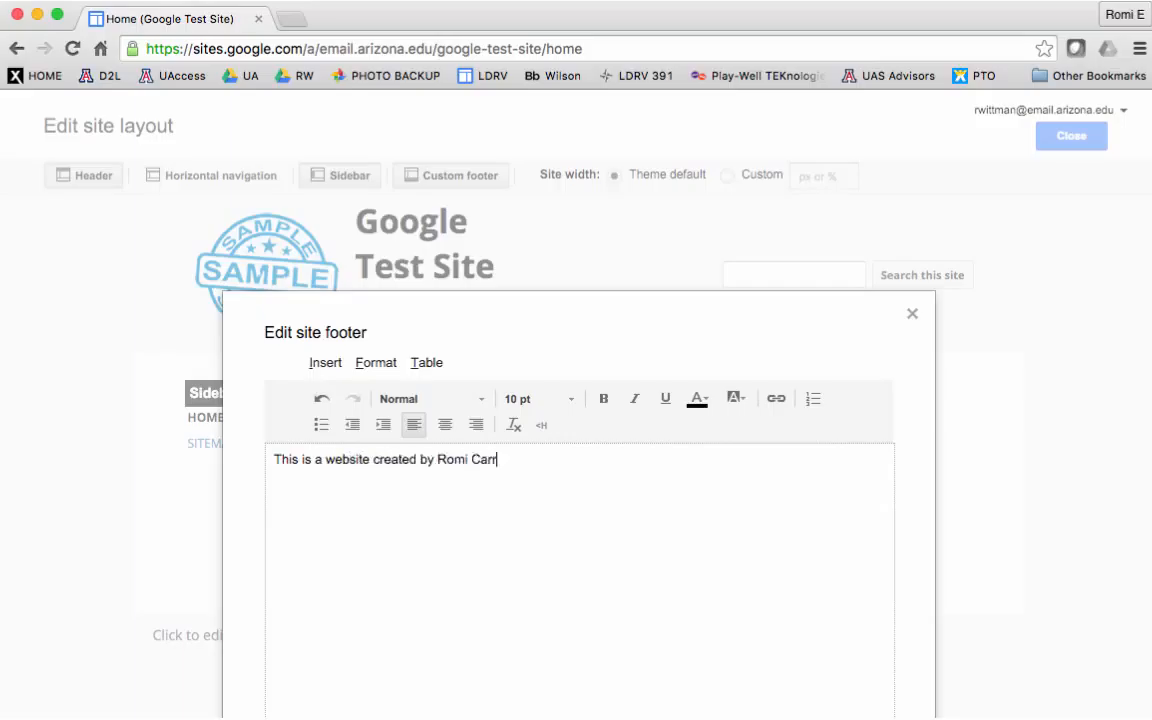
type("ell Wittman.")
left_click(432, 682)
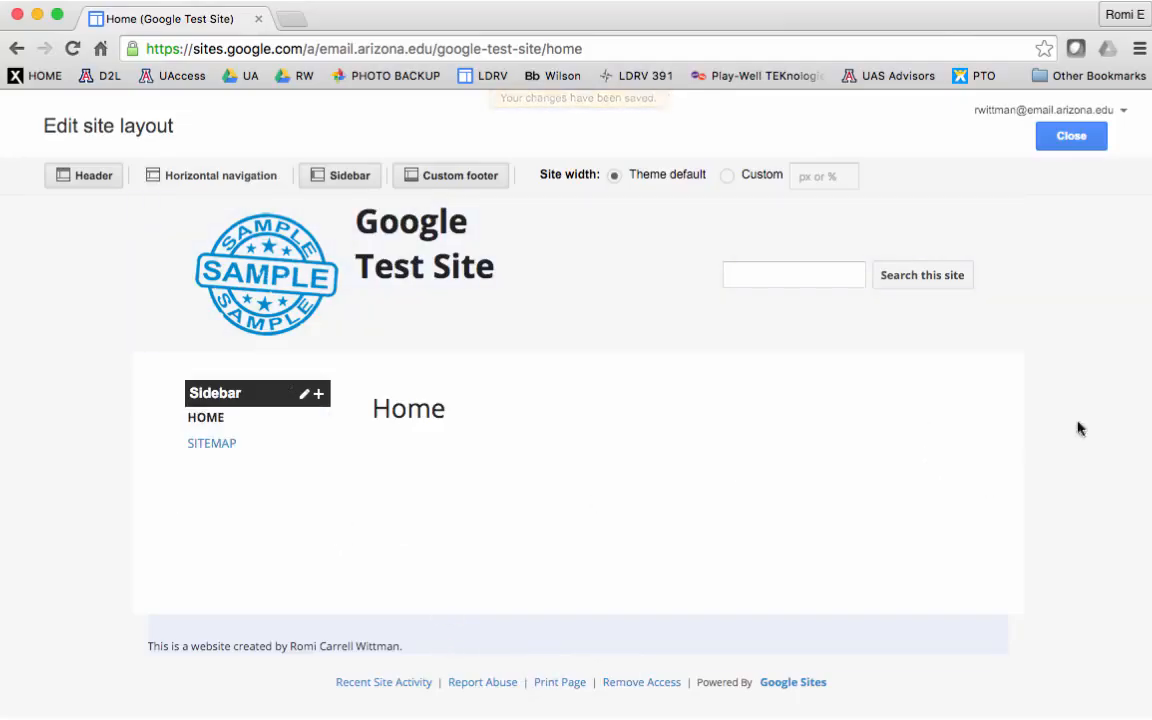
left_click(1069, 137)
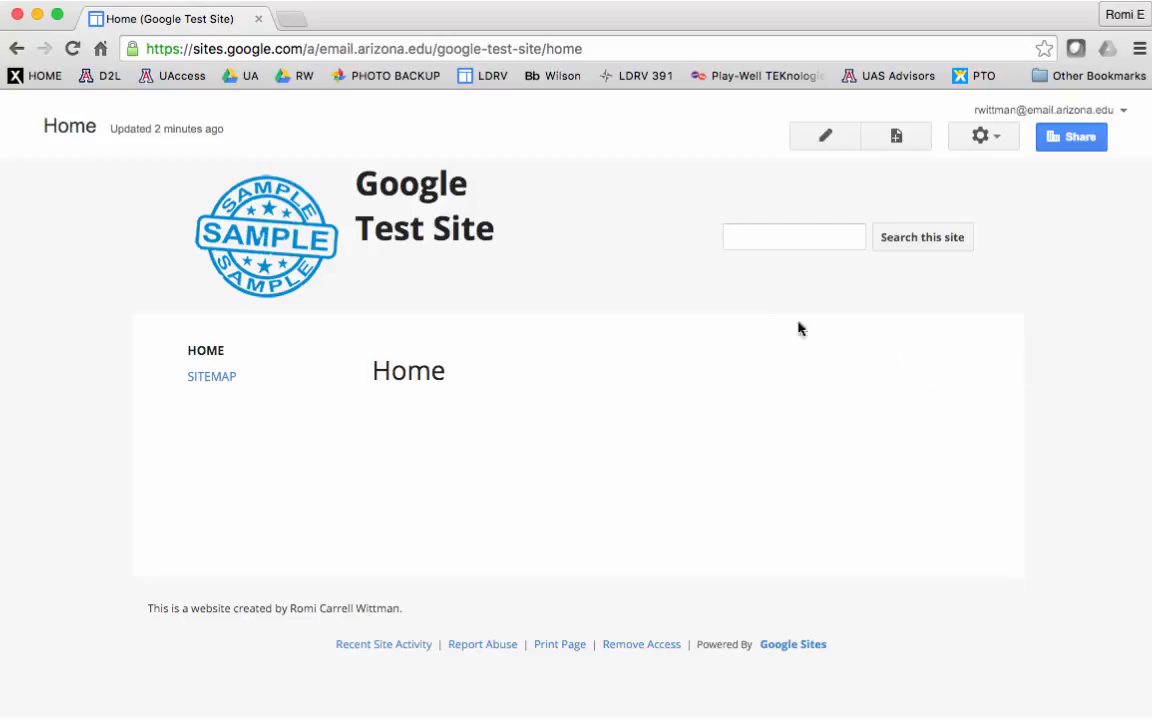
Edit the Home page and enter 'Welcome!' with 'Headers 1' on a separate line below.
left_click(828, 140)
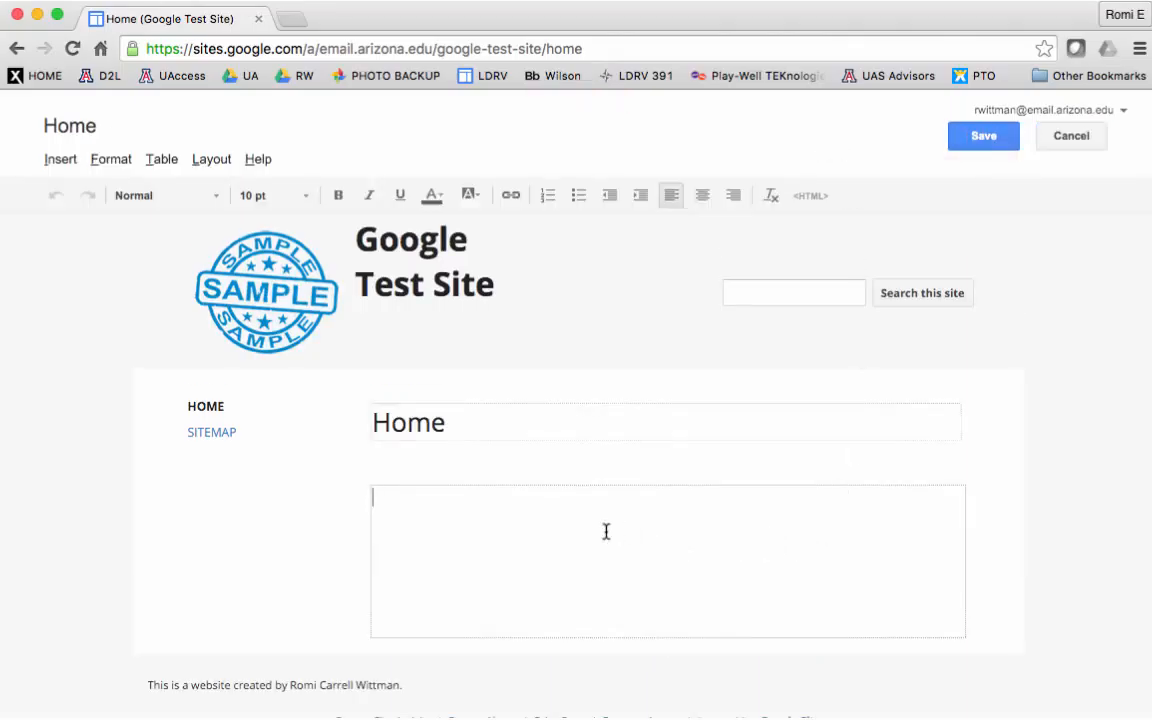
type("Welcome!  ")
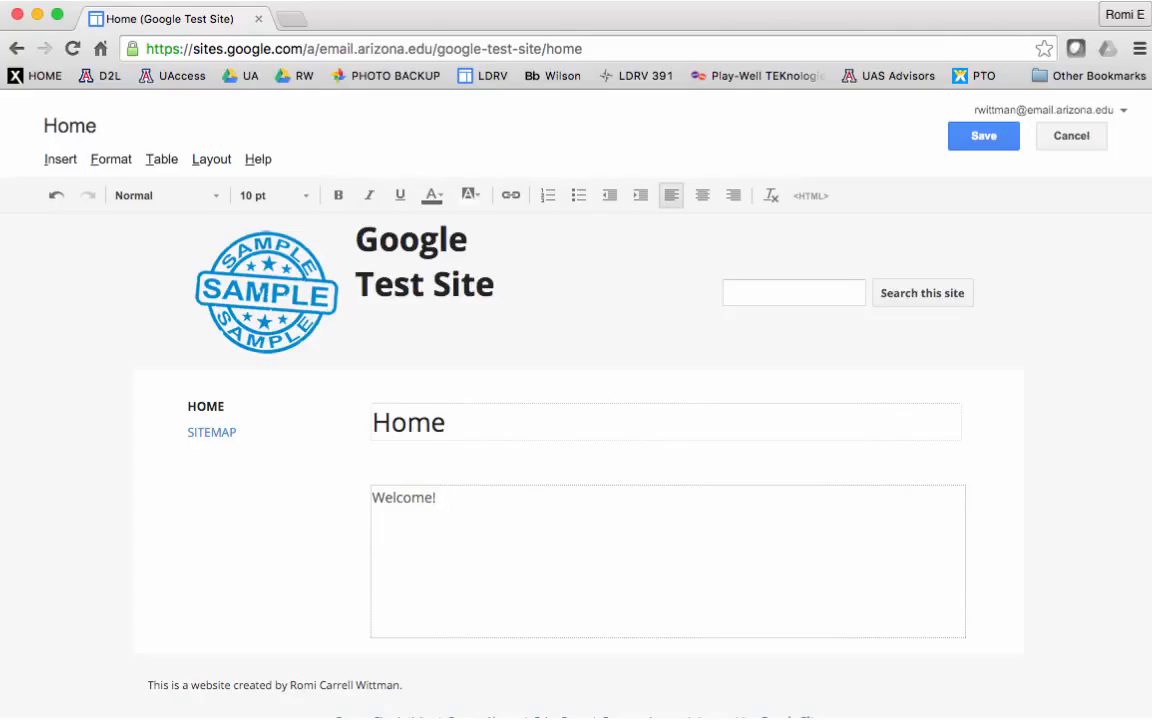
type("Headers 1")
Try the Heading 2, Heading 3 and Heading 4 formats on the 'Headers 1' line, and return it to normal text.
left_click_drag(440, 539, 378, 540)
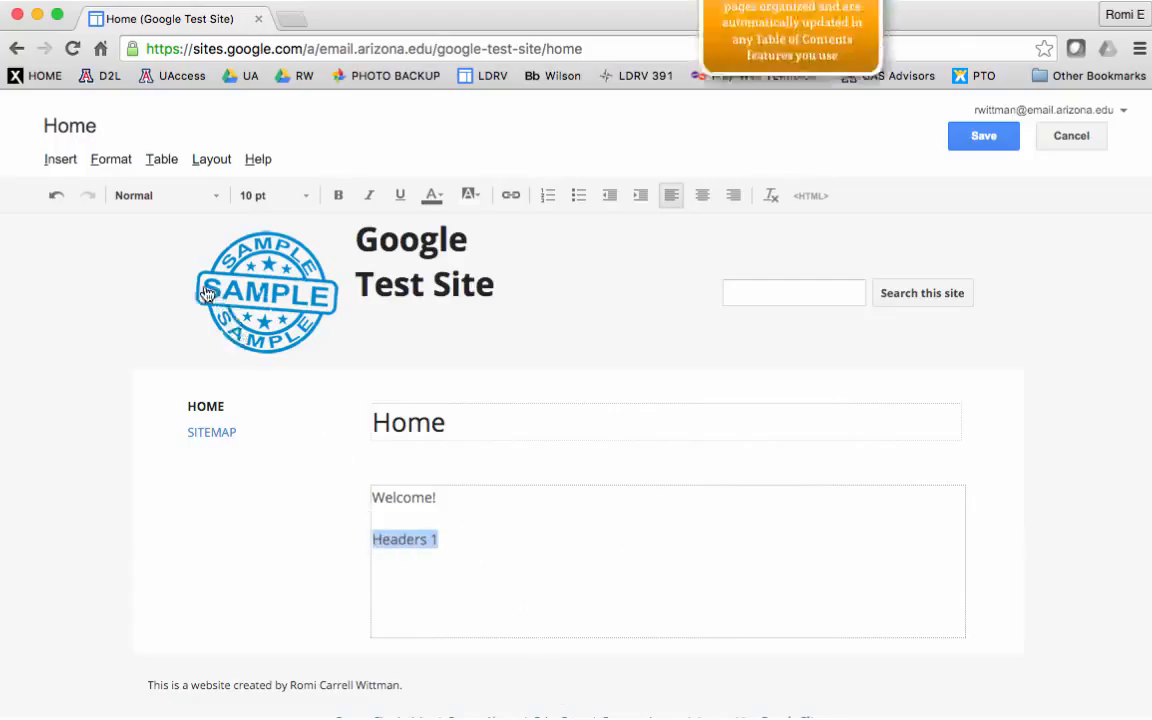
left_click(111, 162)
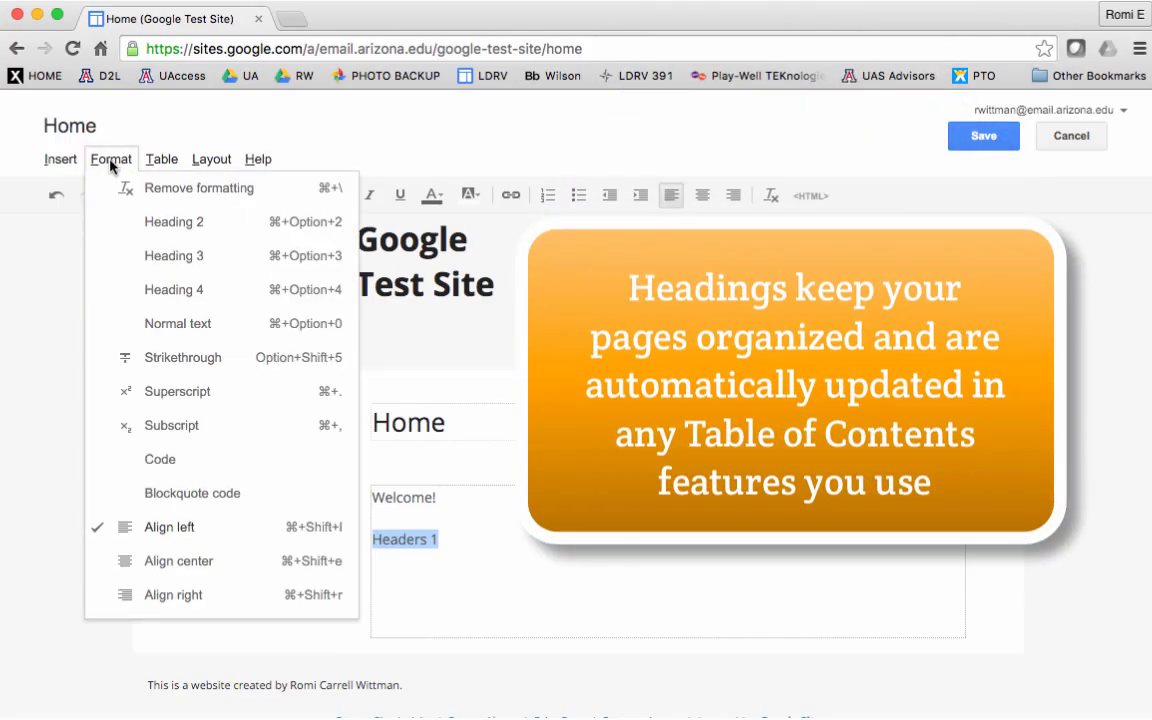
left_click(158, 222)
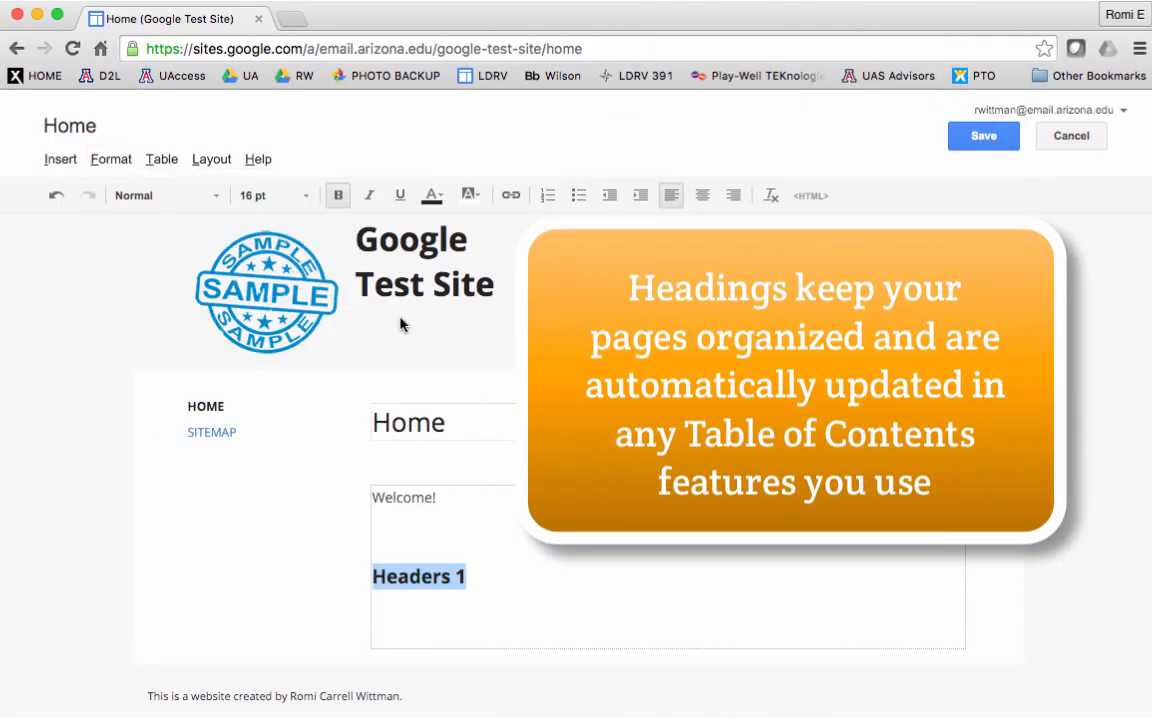
left_click(105, 166)
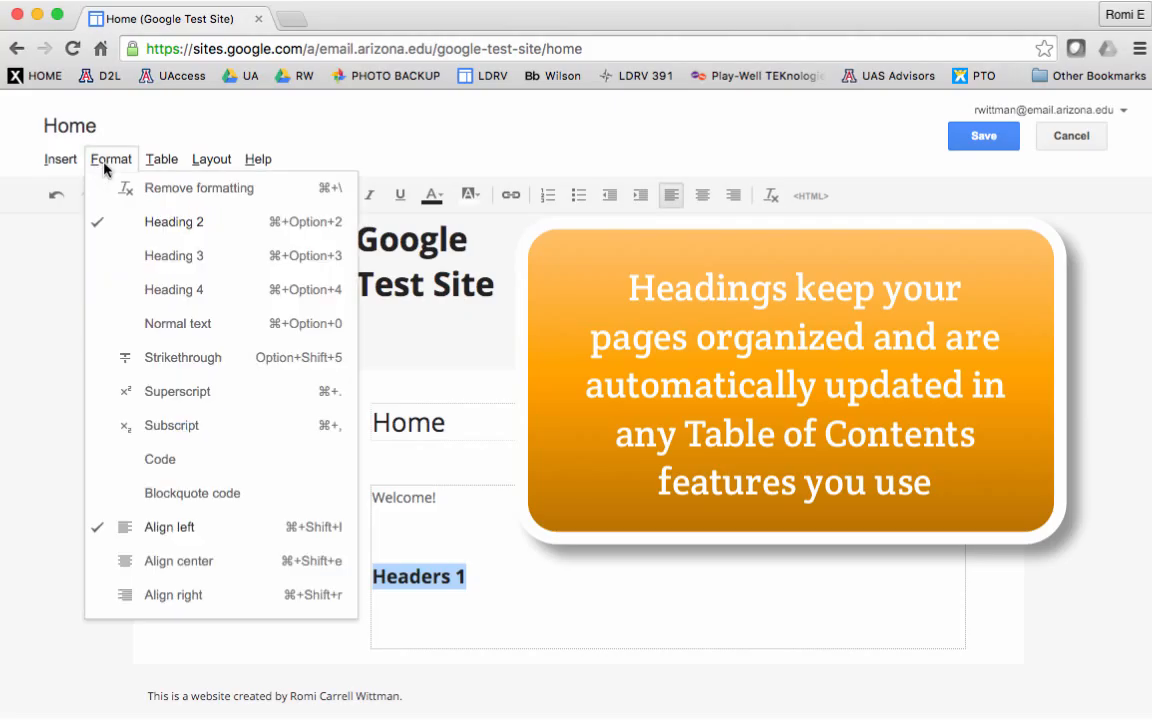
left_click(165, 252)
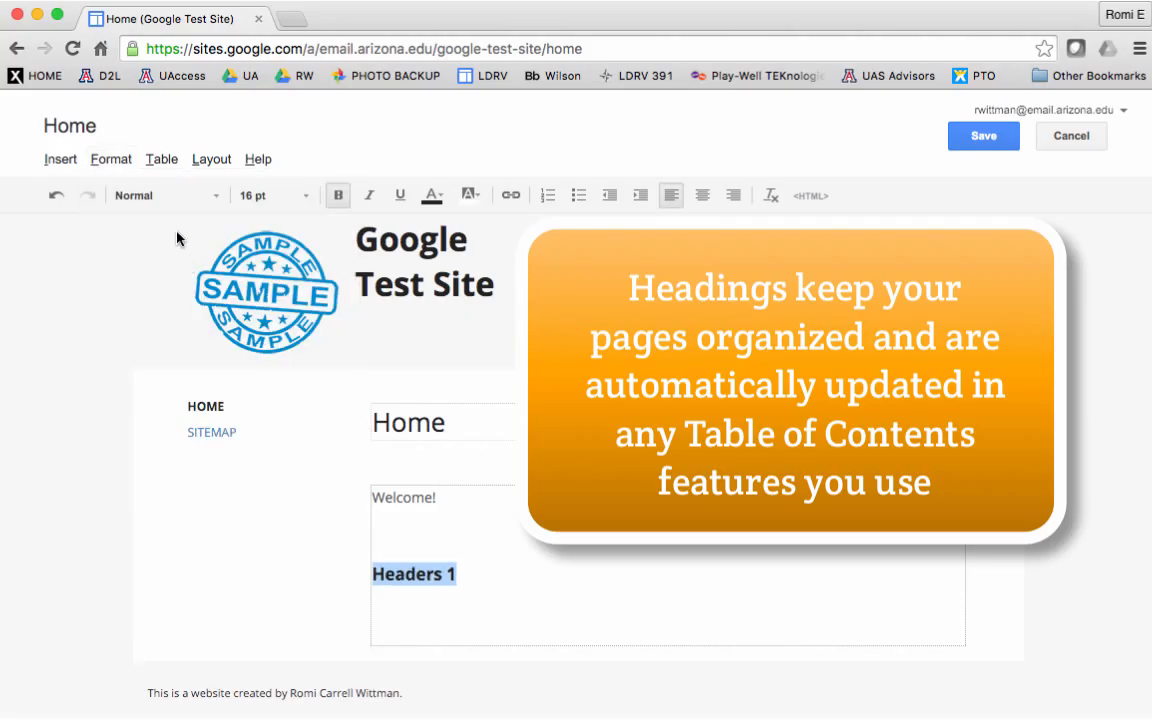
left_click(122, 164)
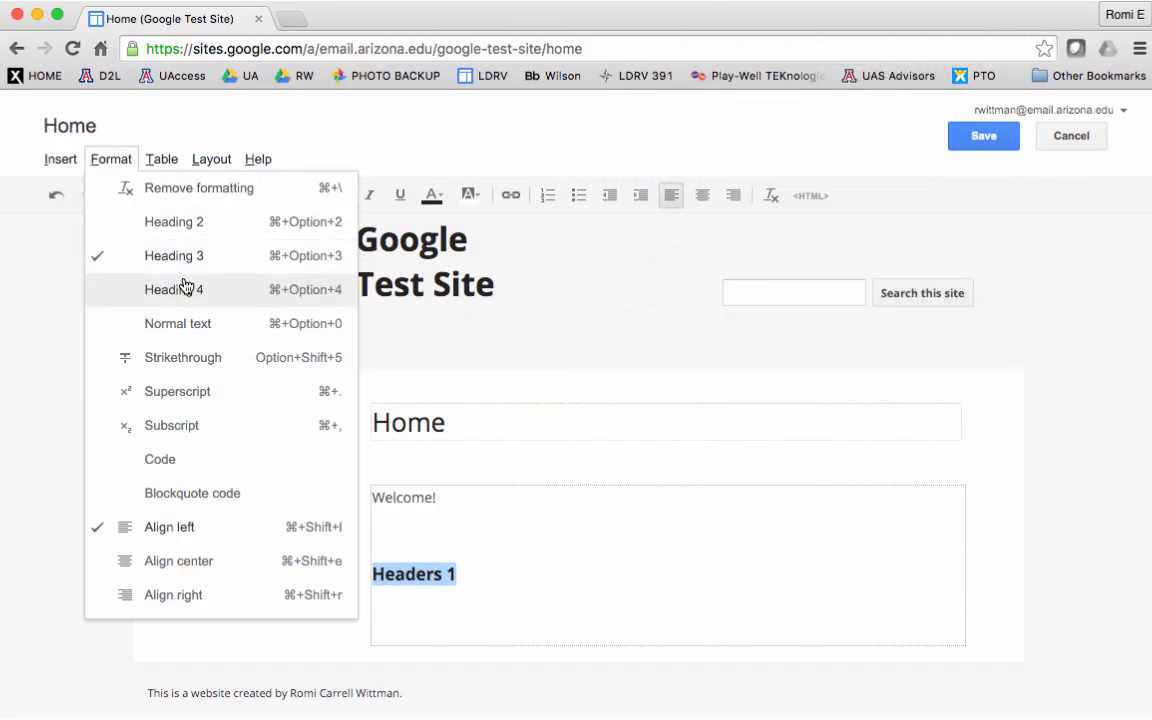
left_click(184, 287)
left_click(109, 165)
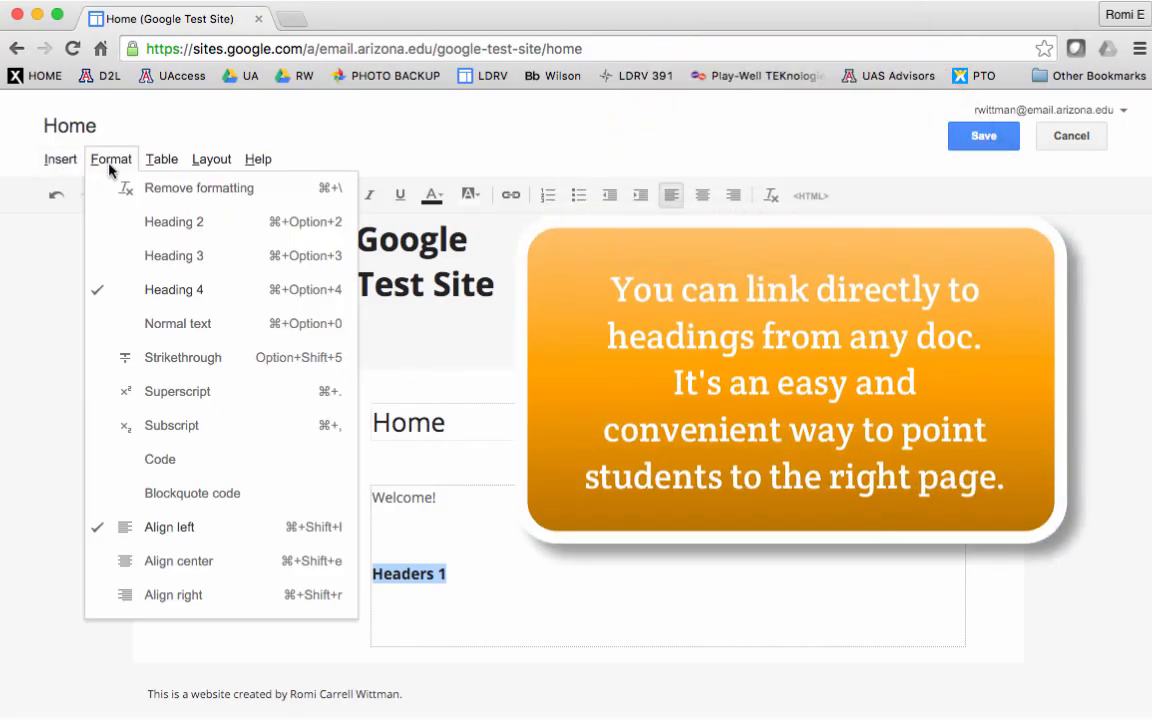
left_click(213, 323)
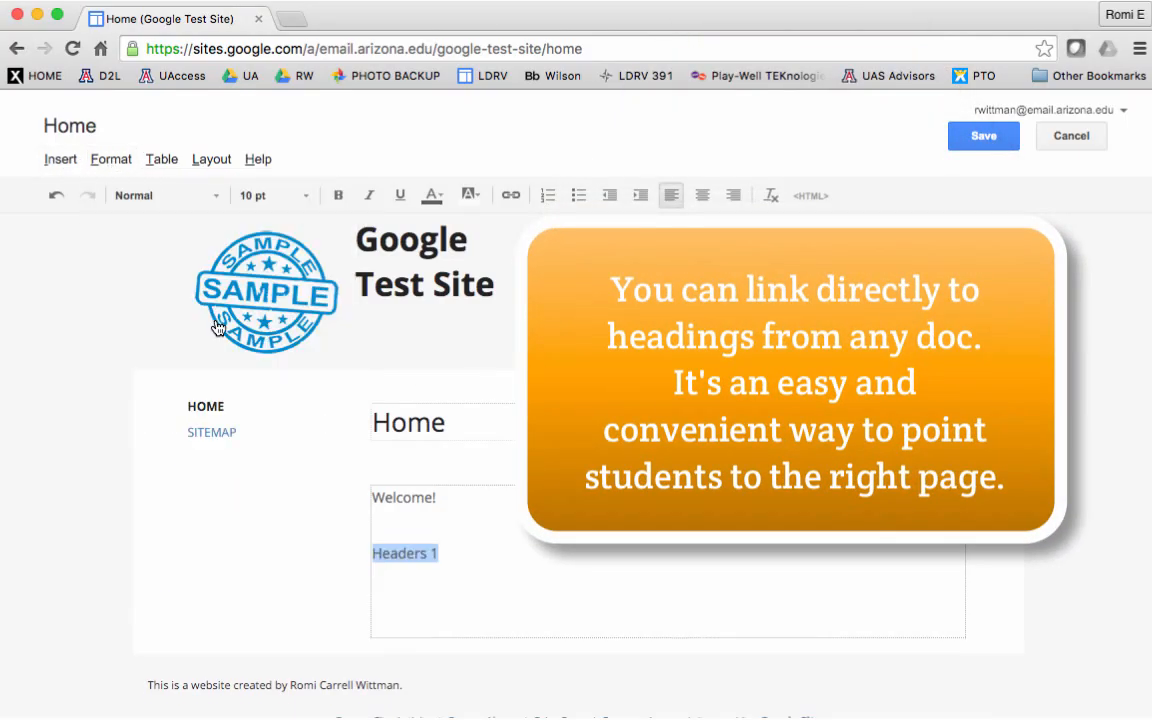
Place the cursor on the line below 'Headers 1' and save the Home page.
left_click(476, 579)
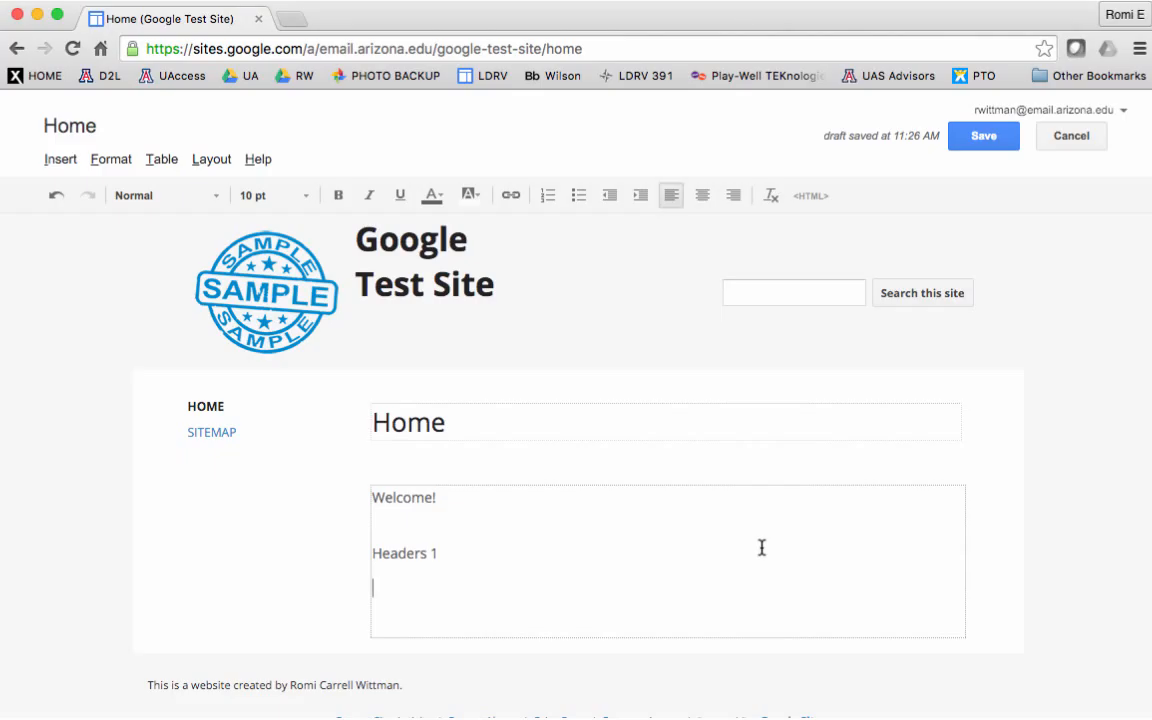
left_click(977, 138)
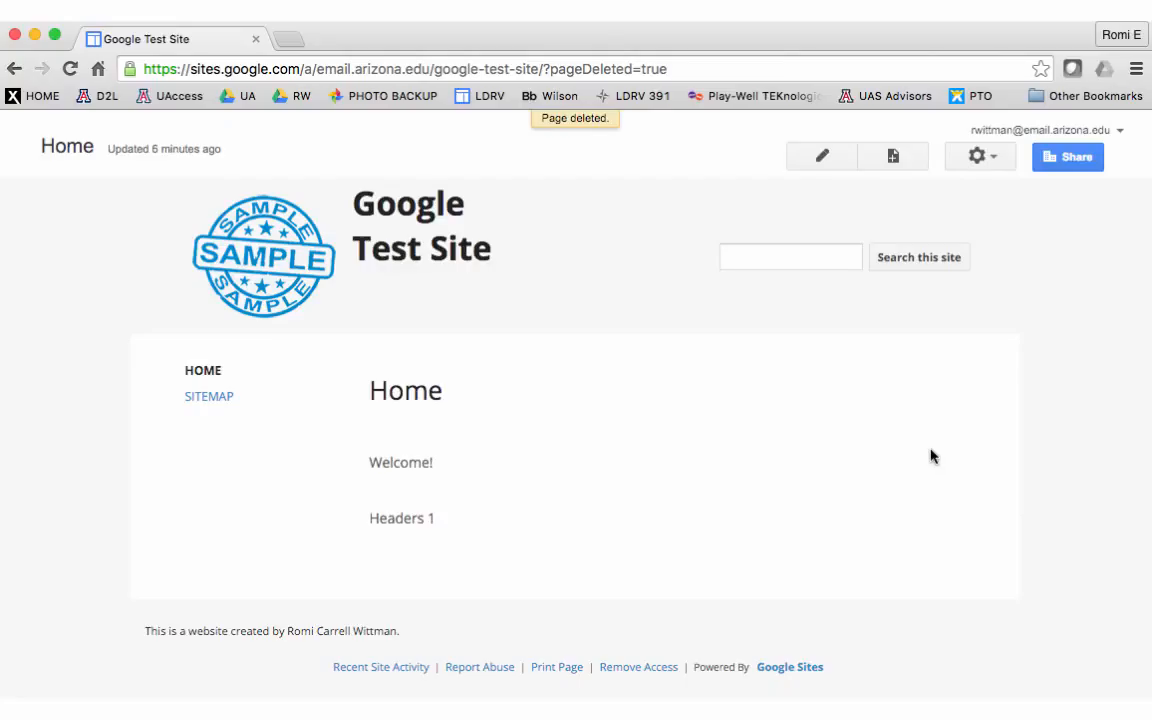
Create a top-level web page named 'Page 2', enter 'Text here.' as its content, and save it.
left_click(892, 157)
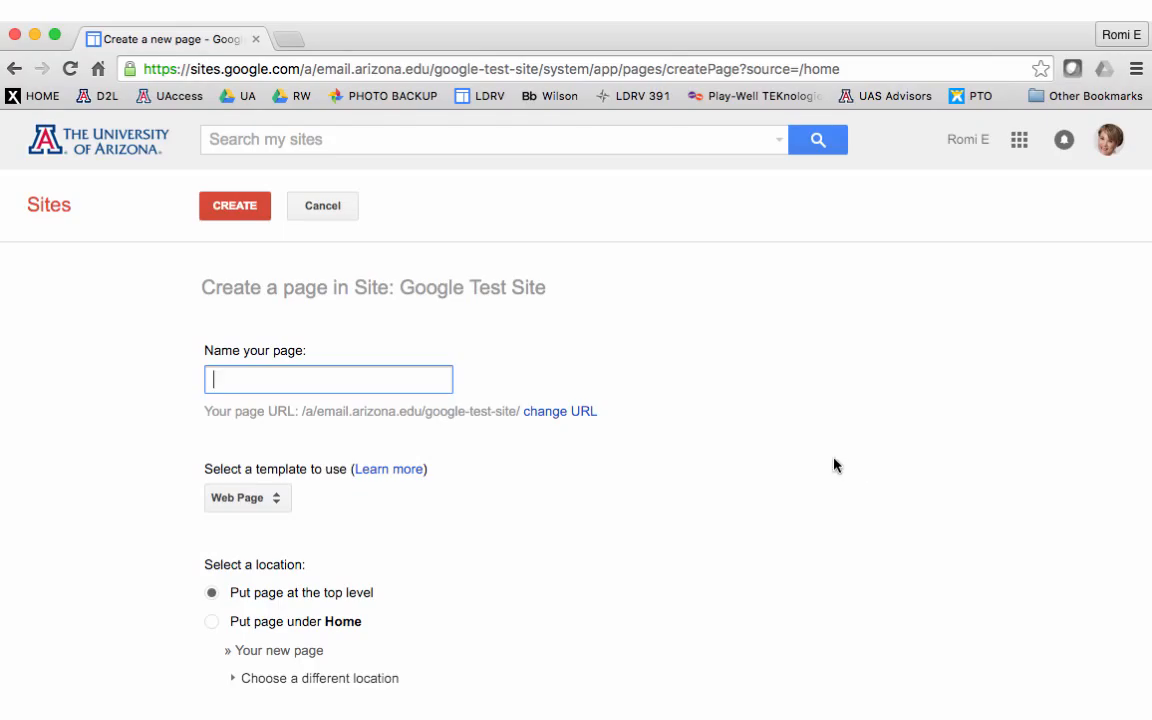
type("Page 2")
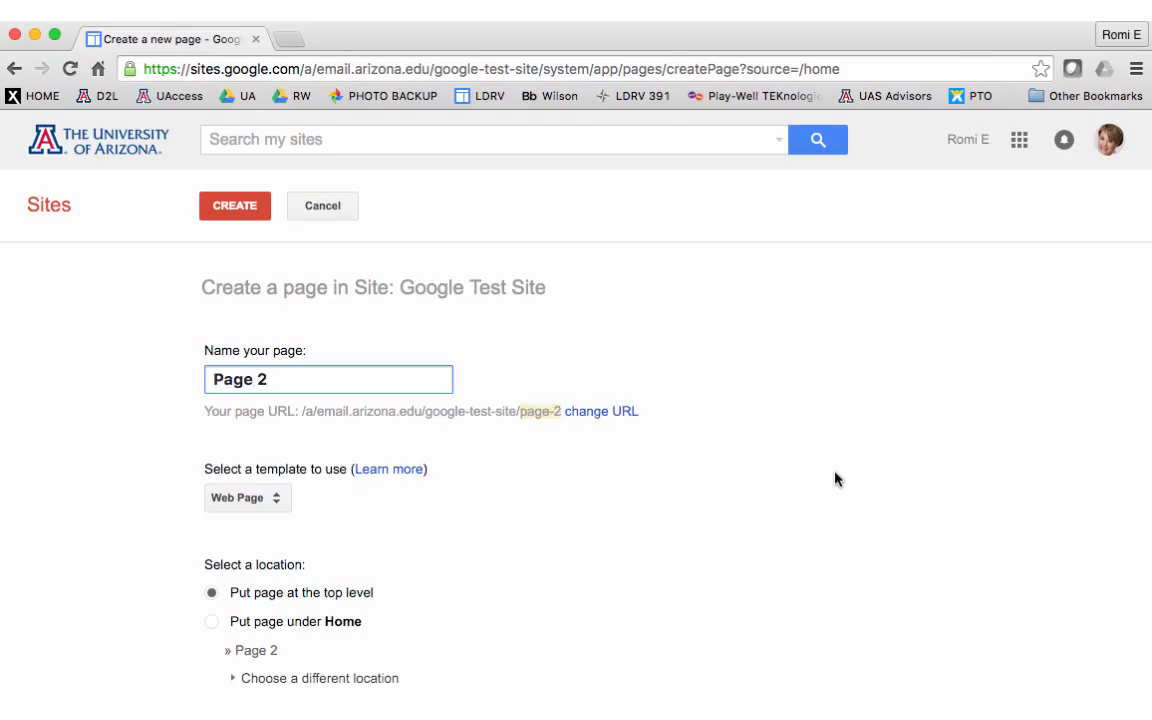
left_click(233, 204)
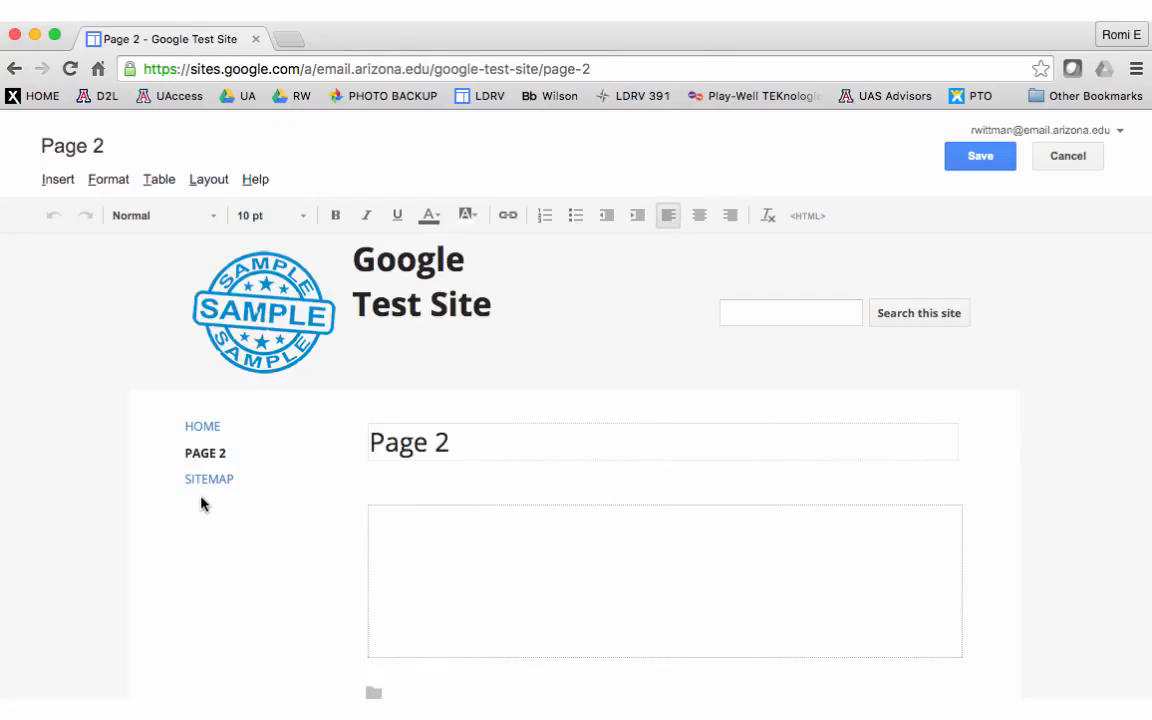
type("Text here.")
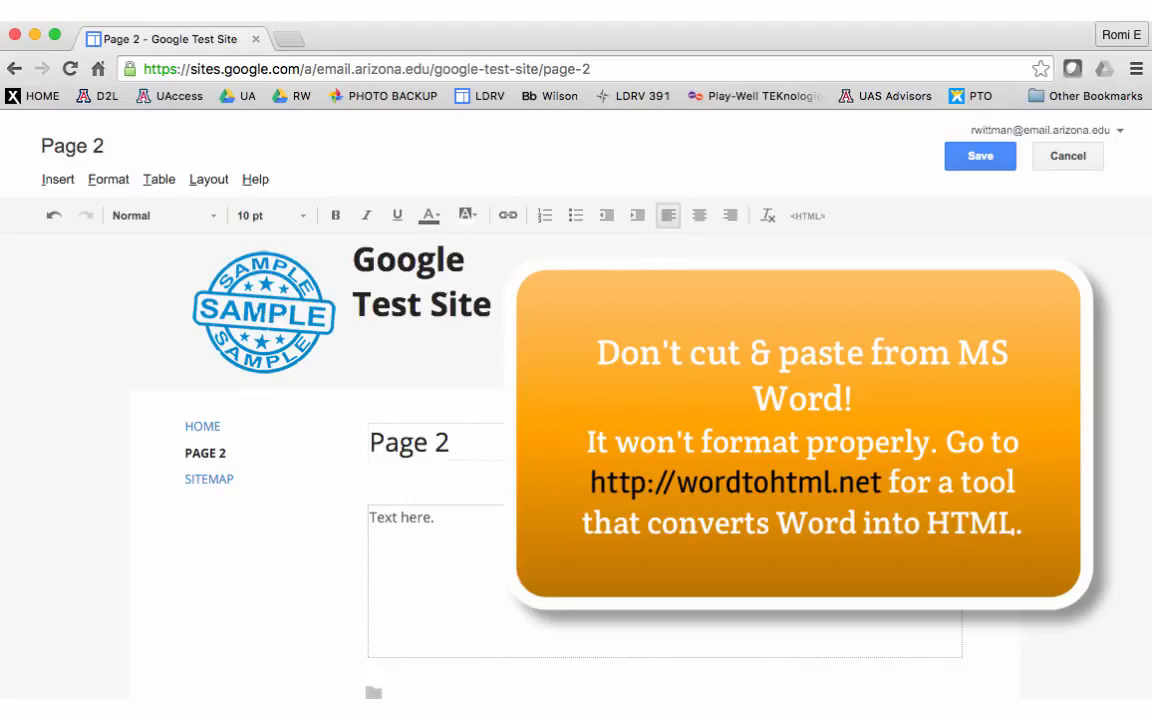
left_click(977, 168)
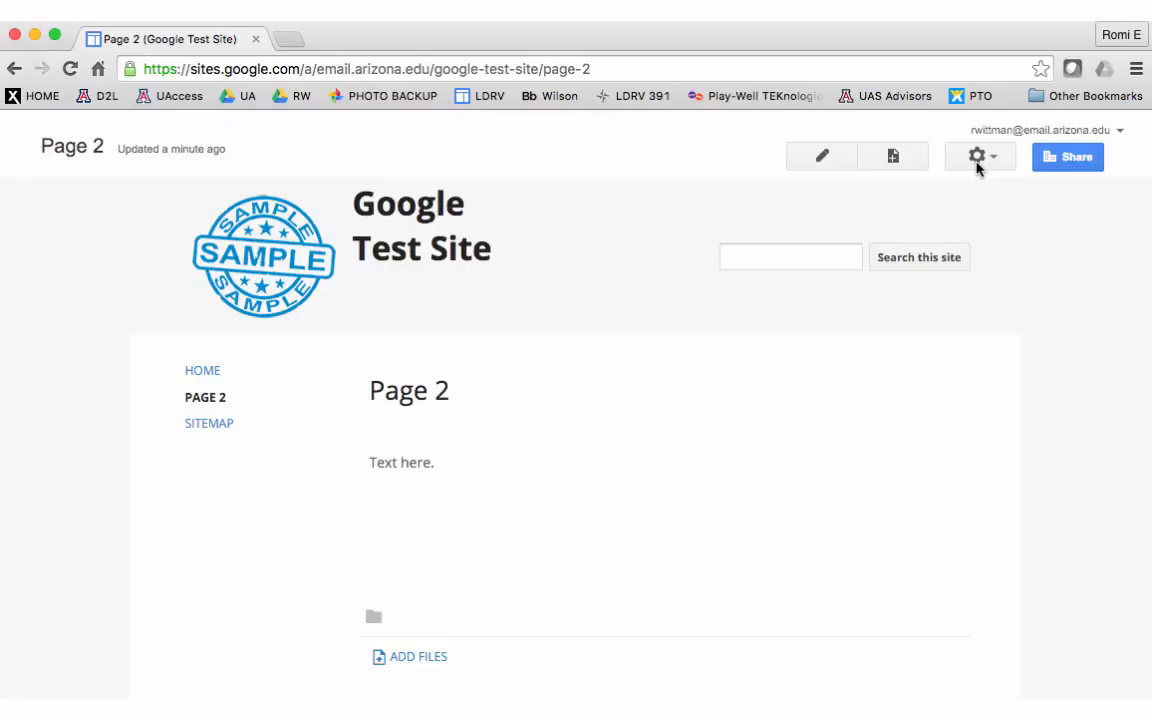
Create a web page named 'Sub page' located under Page 2 and save it without content.
left_click(893, 160)
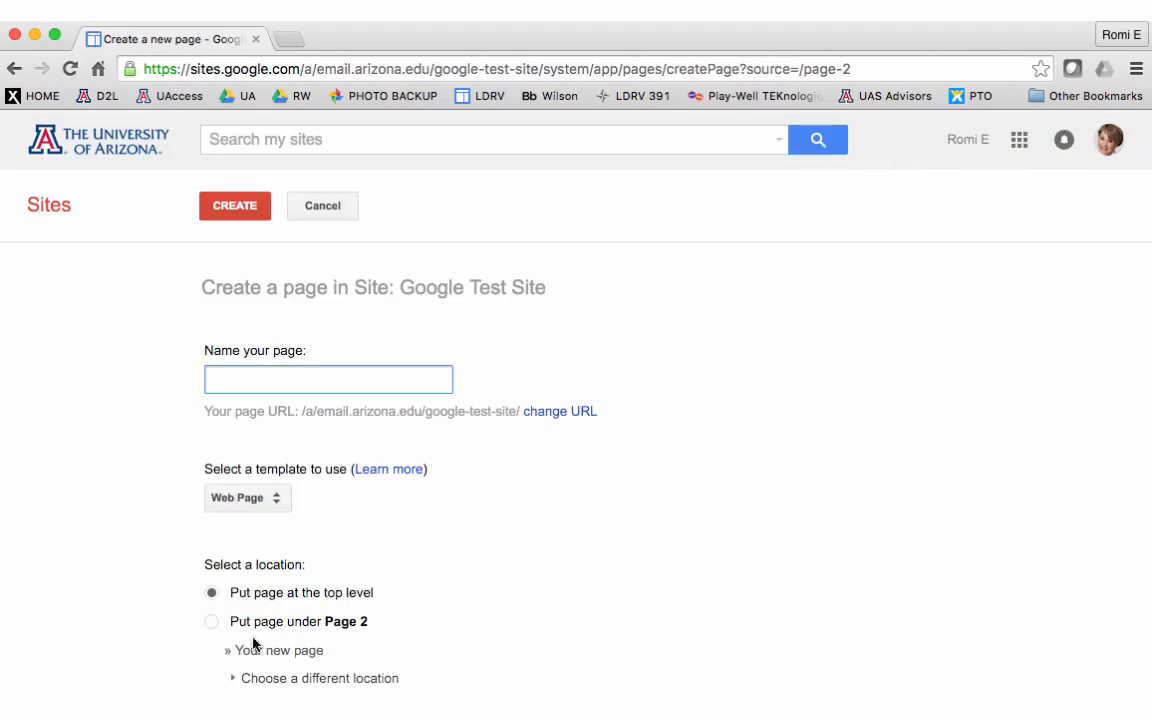
left_click(212, 622)
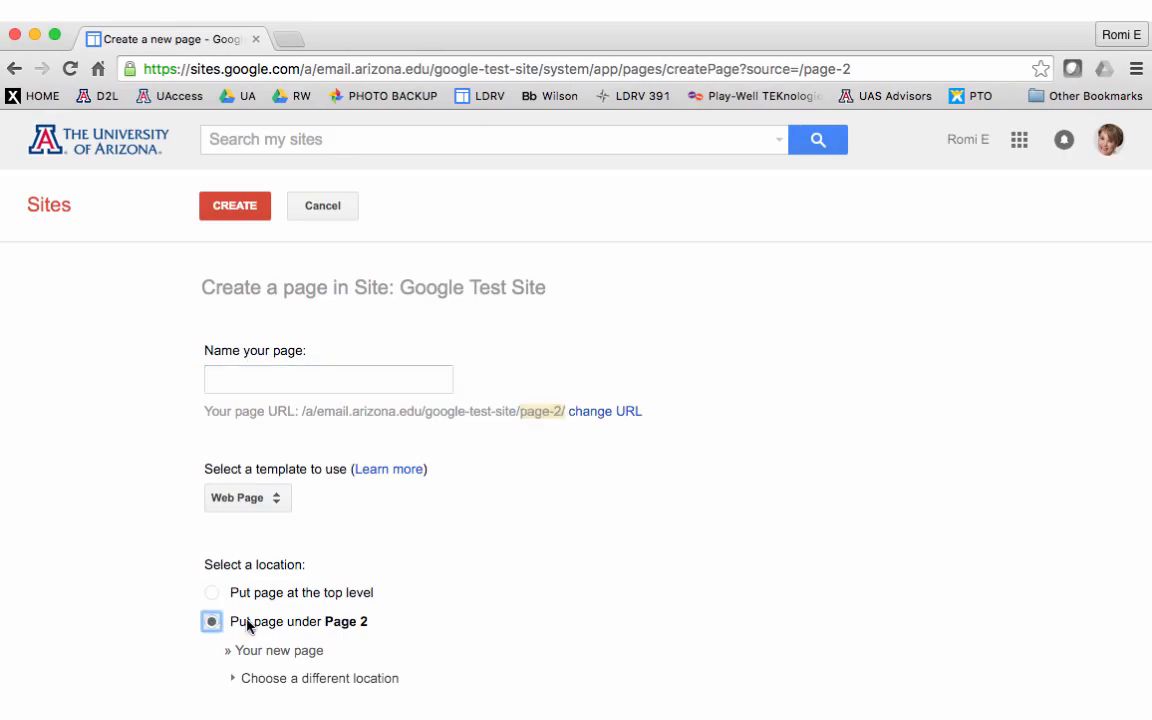
left_click(341, 386)
type("Sub page")
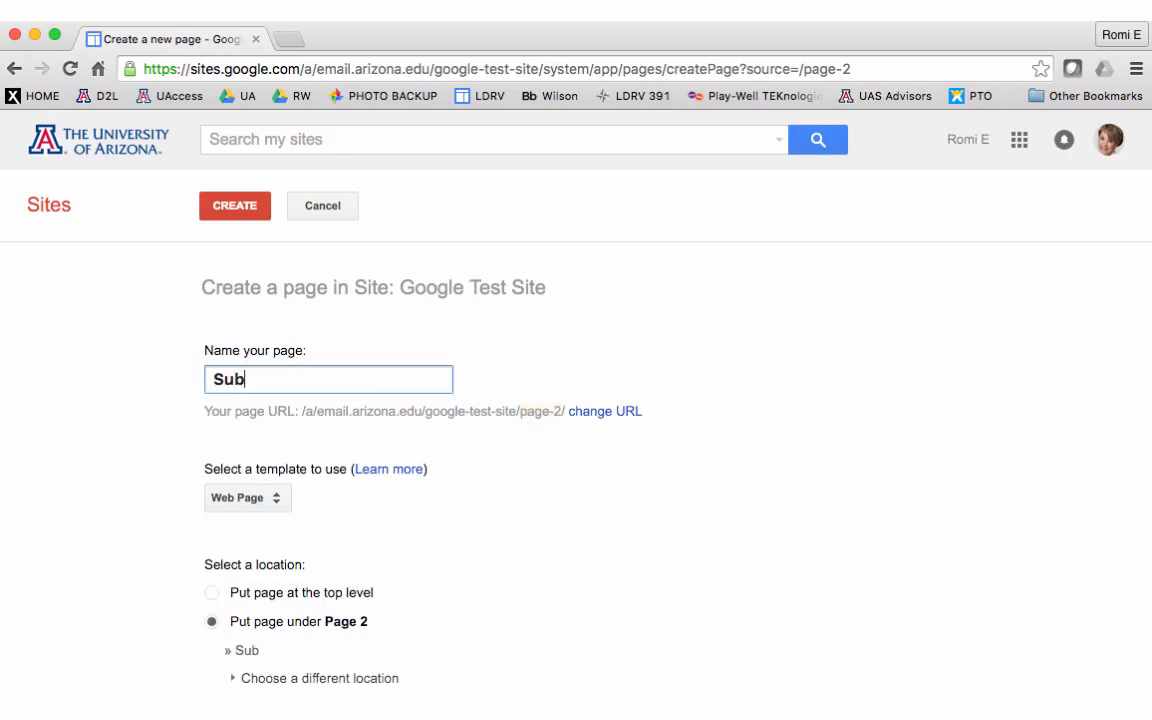
left_click(243, 205)
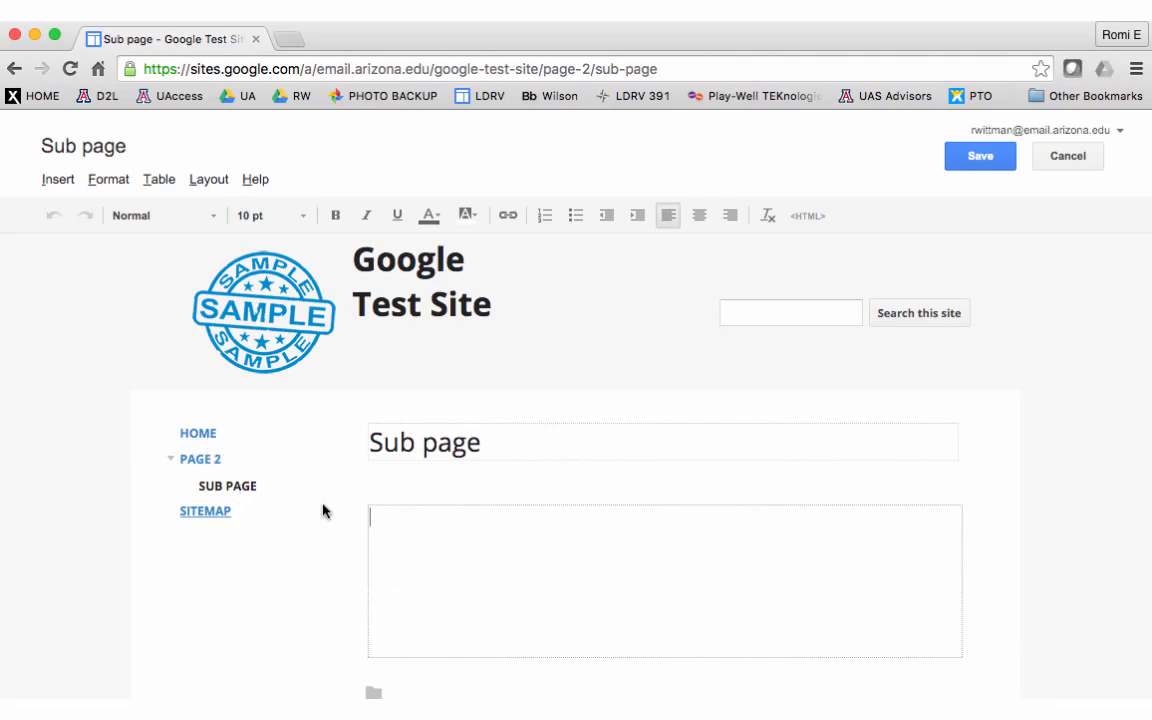
left_click(969, 160)
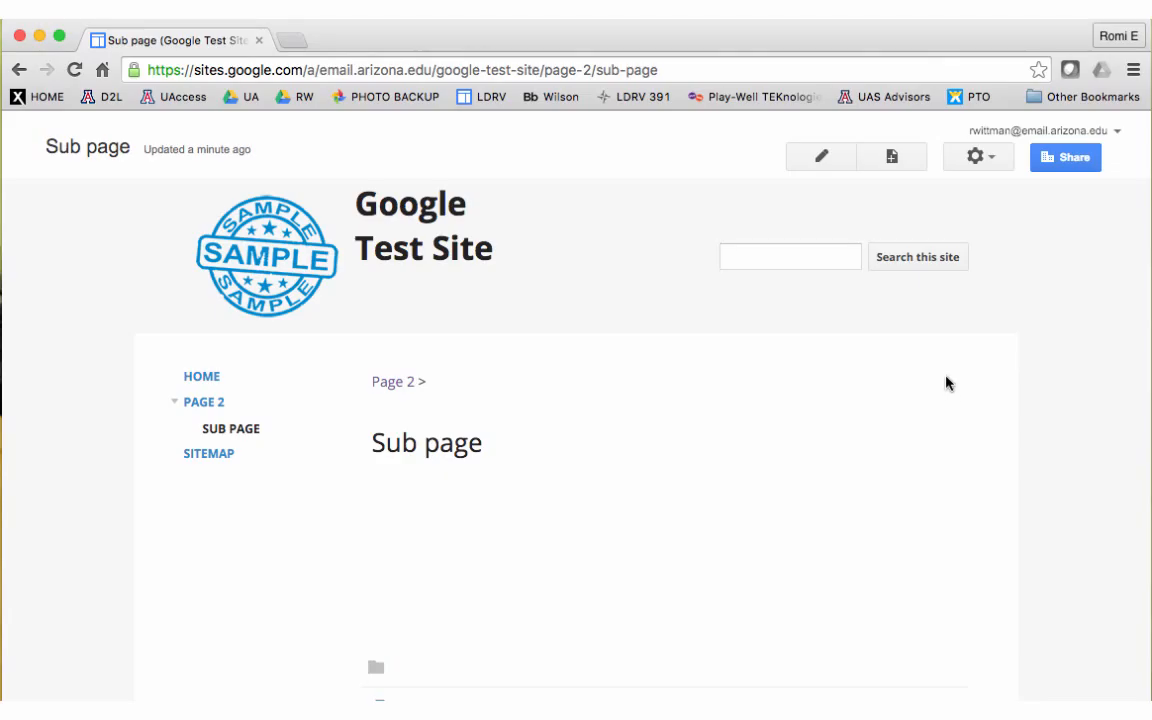
View the Home page and Page 2 through the site navigation.
left_click(201, 378)
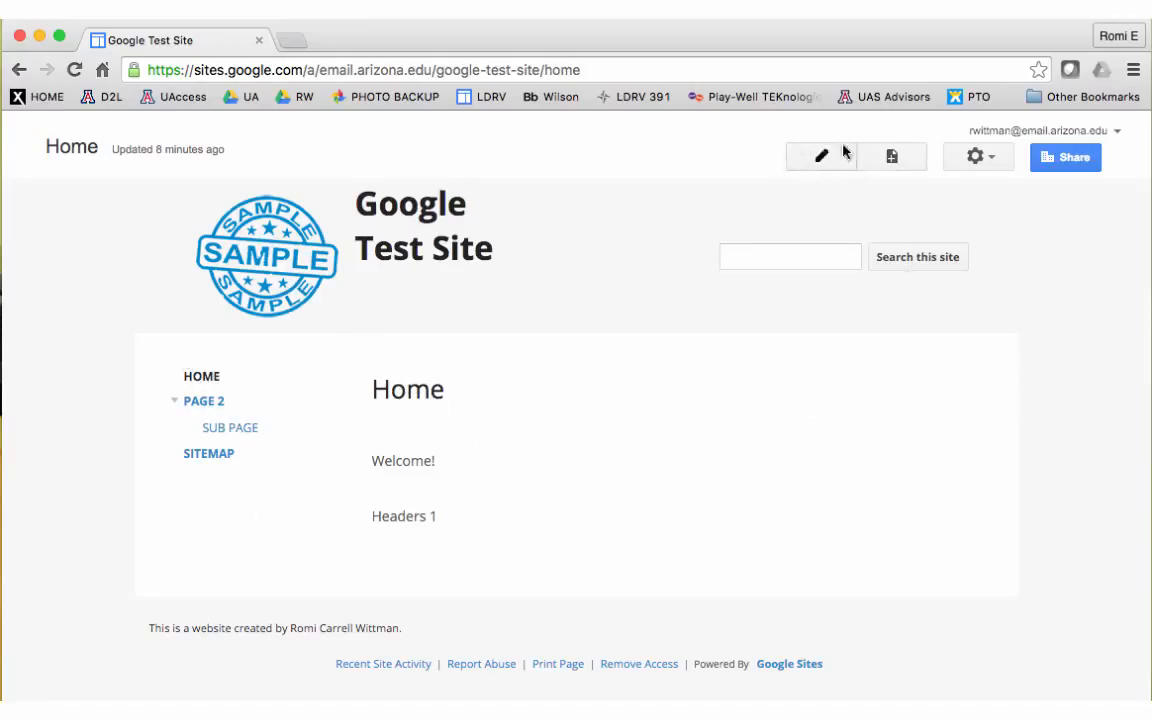
left_click(207, 402)
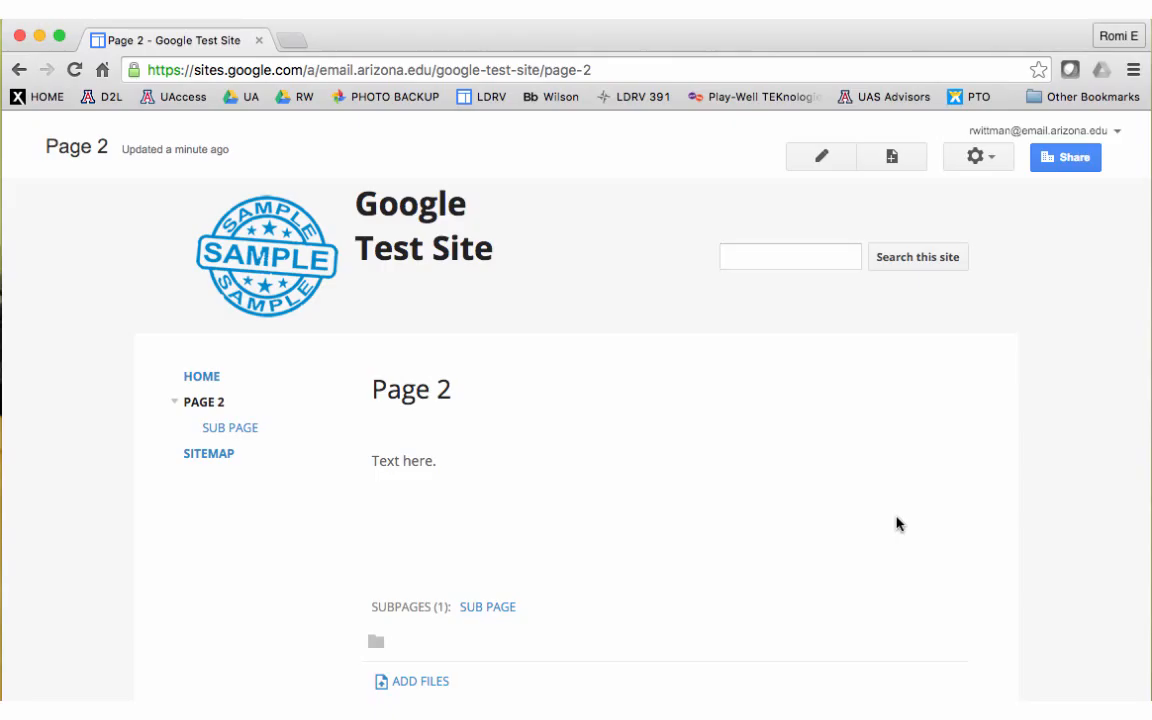
Examine the page hierarchy in the site management settings with Page 2 expanded, and return to the site.
left_click(978, 158)
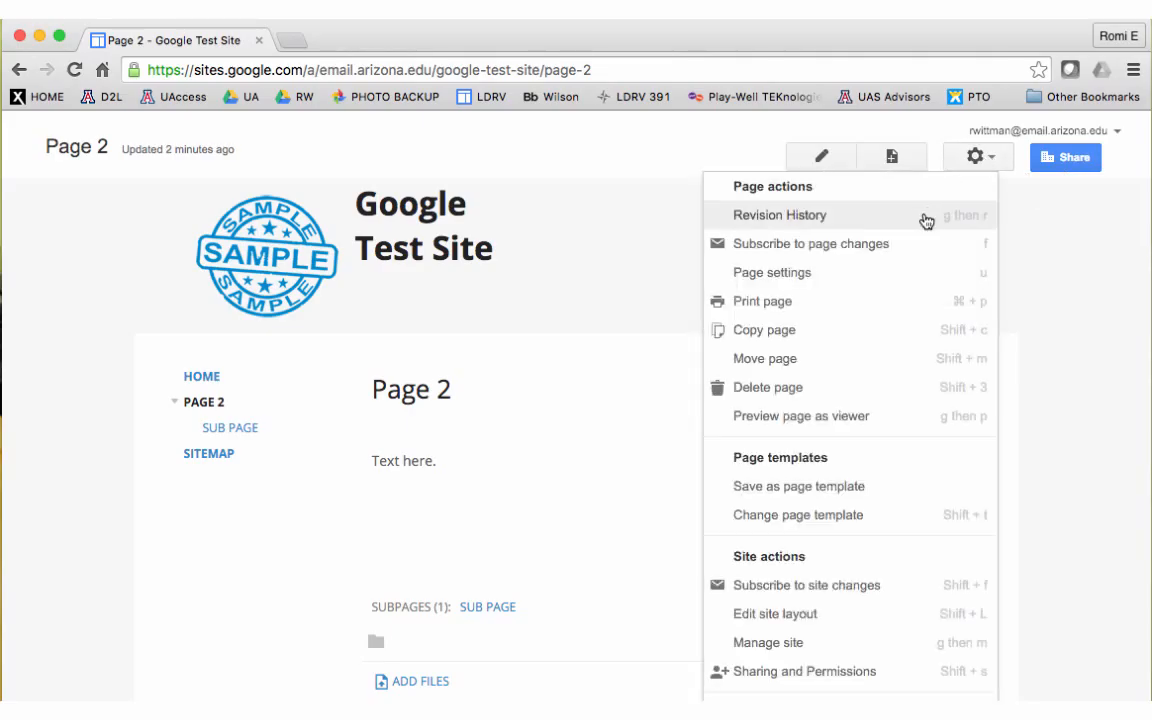
left_click(786, 644)
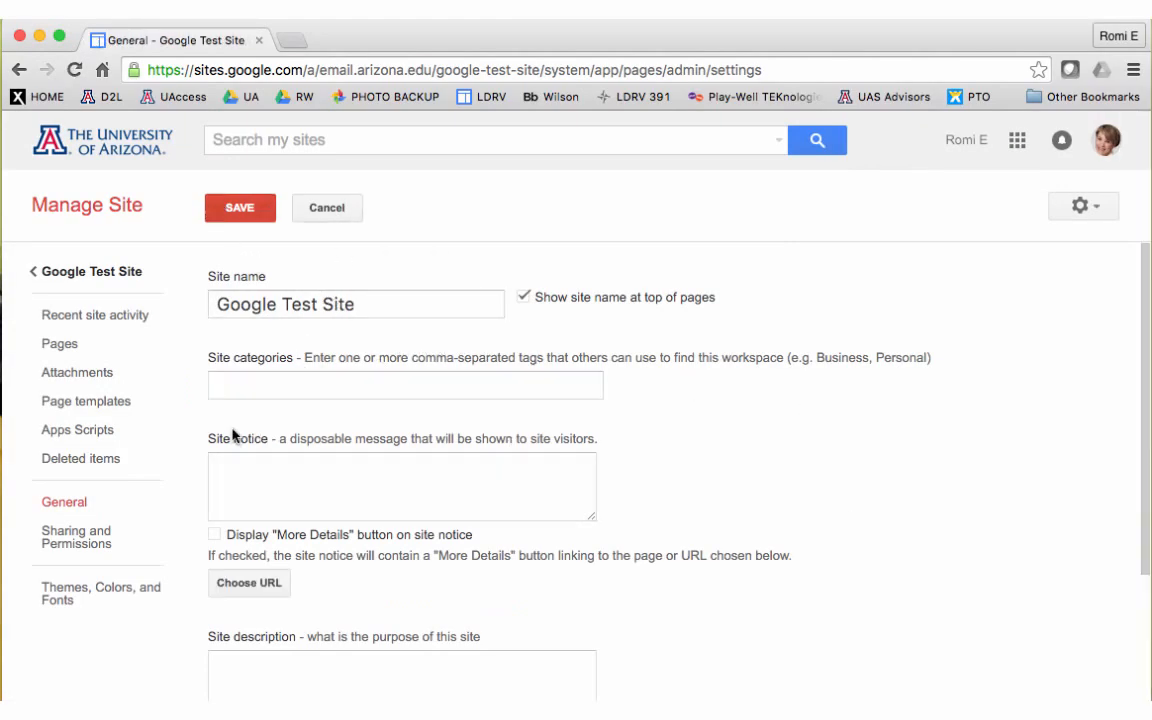
left_click(60, 345)
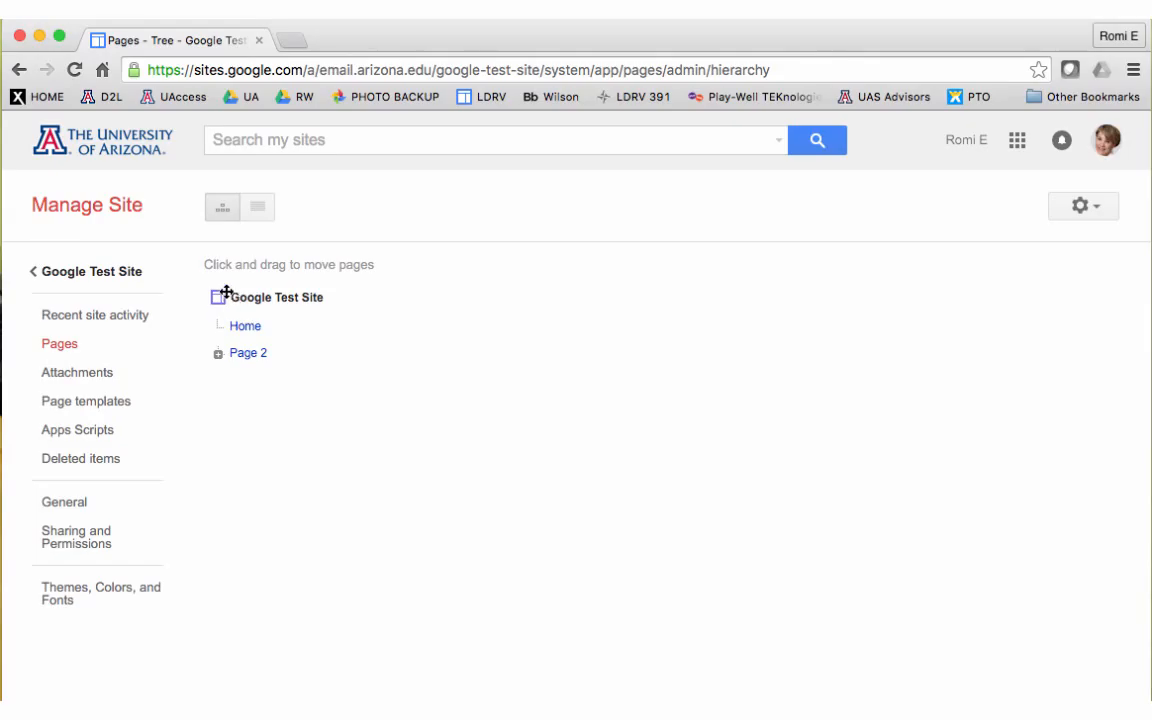
left_click(218, 355)
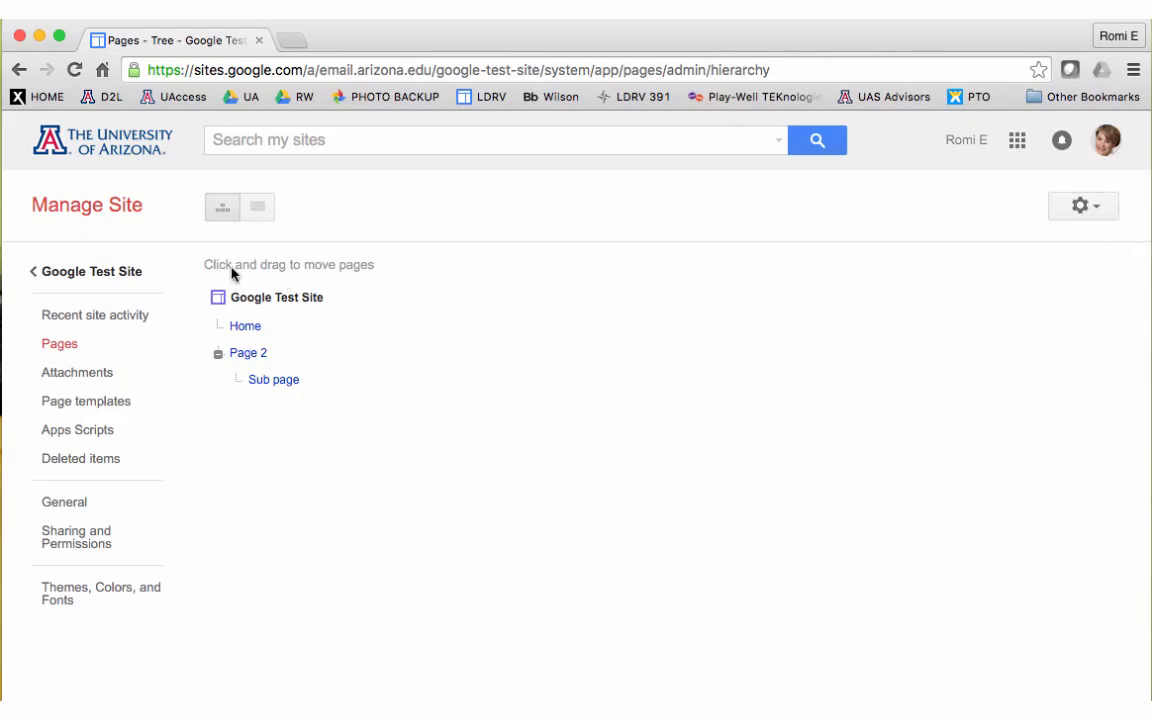
left_click(70, 274)
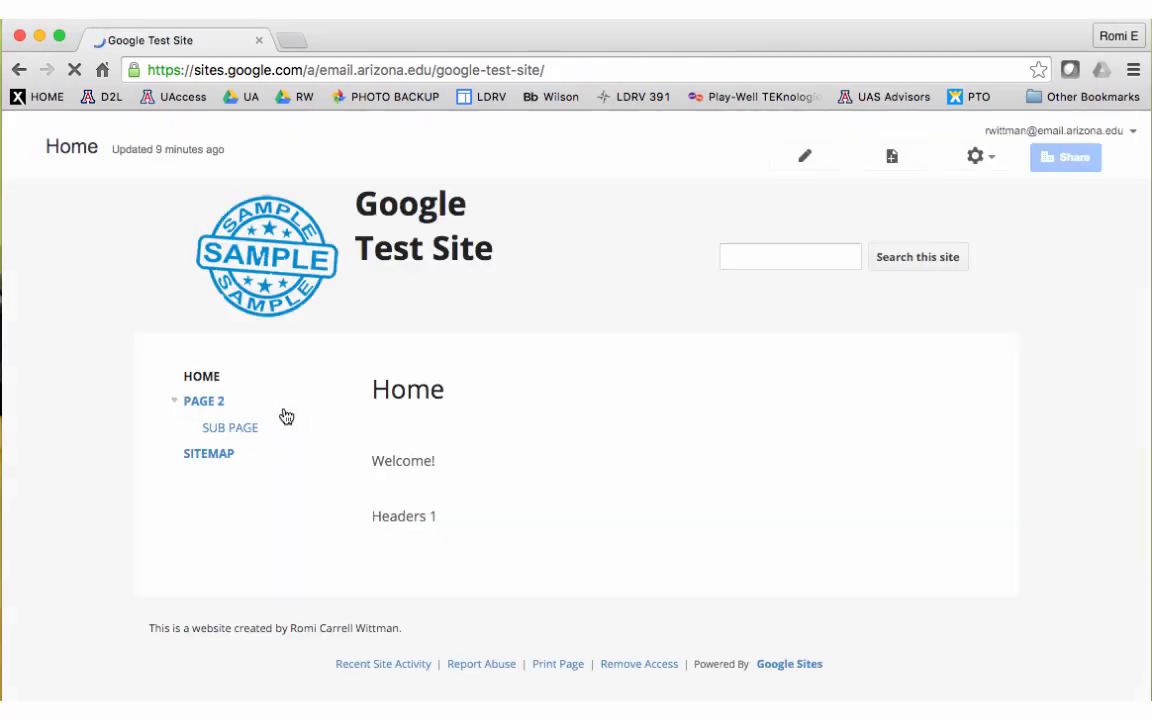